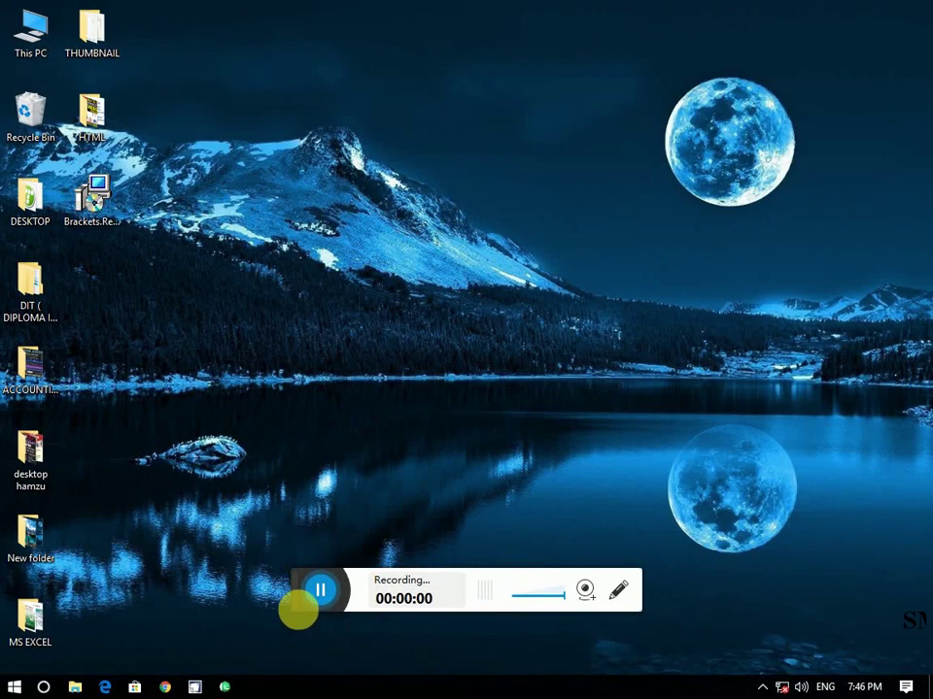
# Launch Excel by running EXCEL from the Windows Run dialog (Win+R)
pyautogui.moveTo(298, 610); pyautogui.dragTo(318, 692)
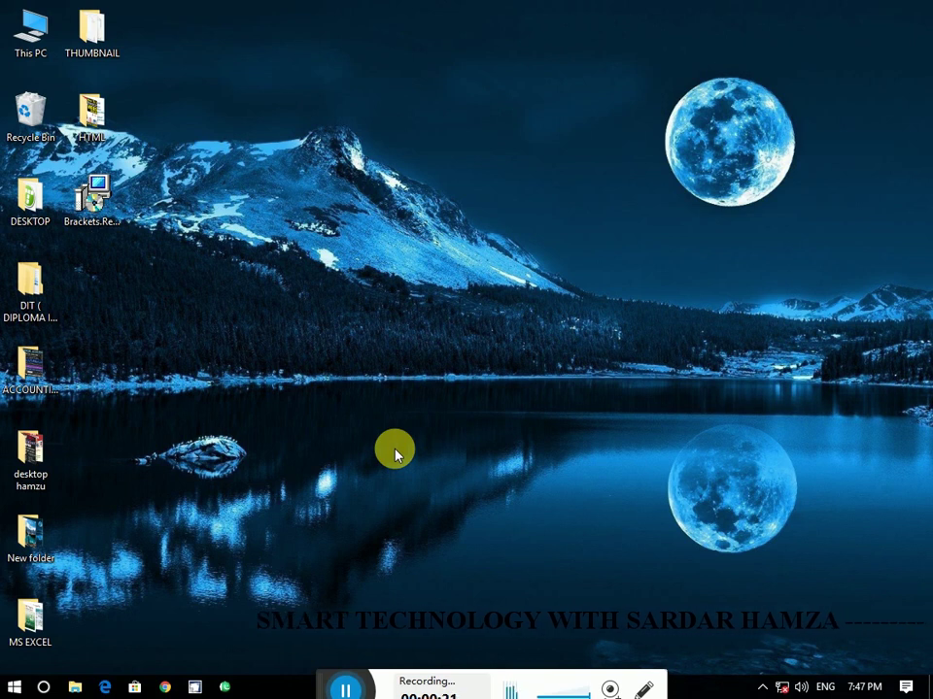
pyautogui.press('super+r')
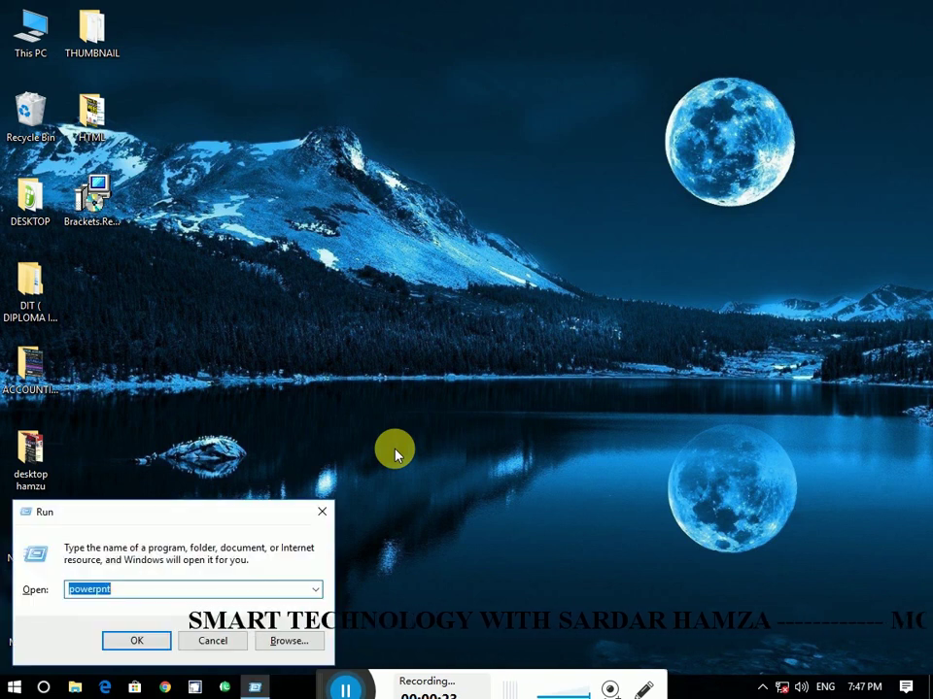
pyautogui.moveTo(309, 510); pyautogui.dragTo(362, 439)
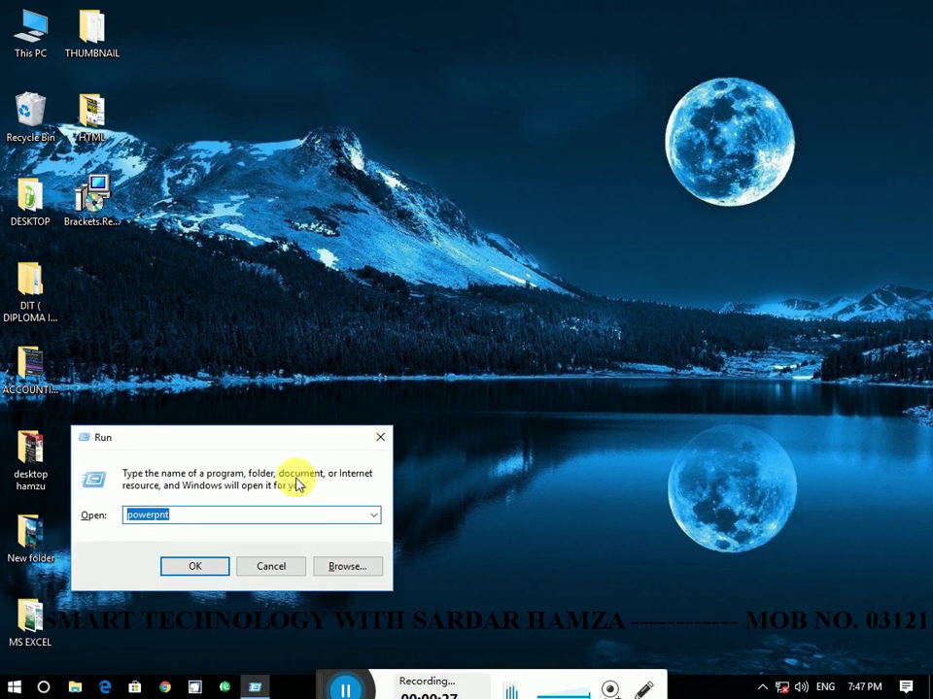
pyautogui.click(379, 437)
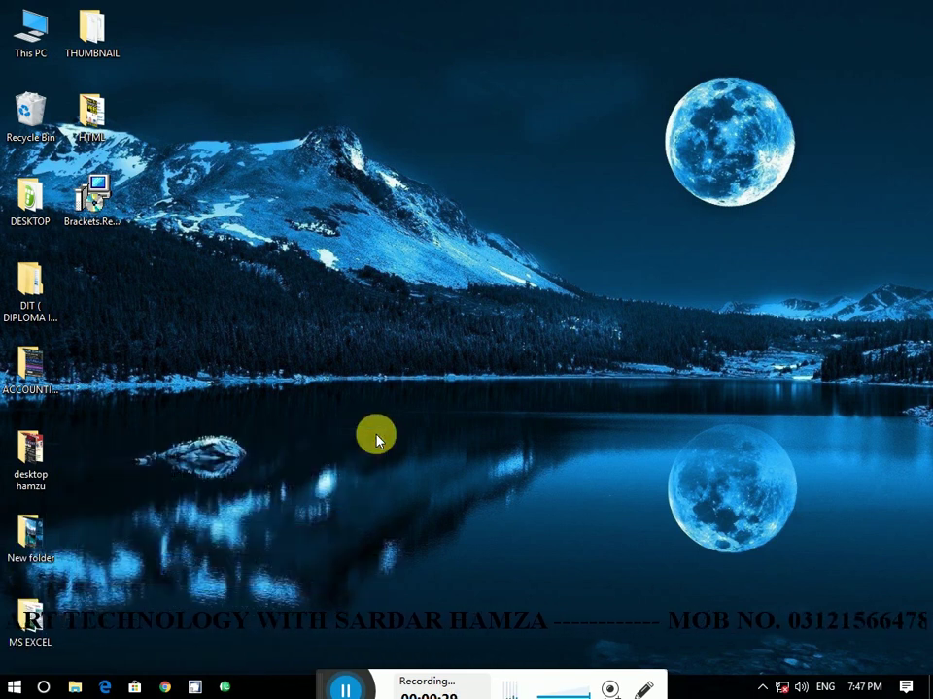
pyautogui.press('super+r')
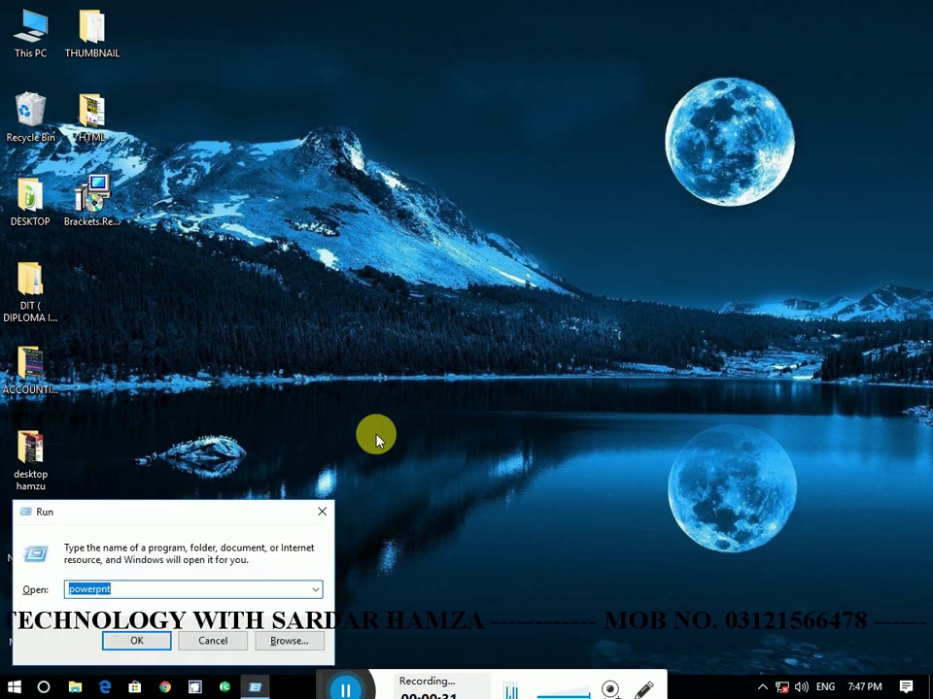
pyautogui.press('BackSpace')
pyautogui.write('EXCEL')
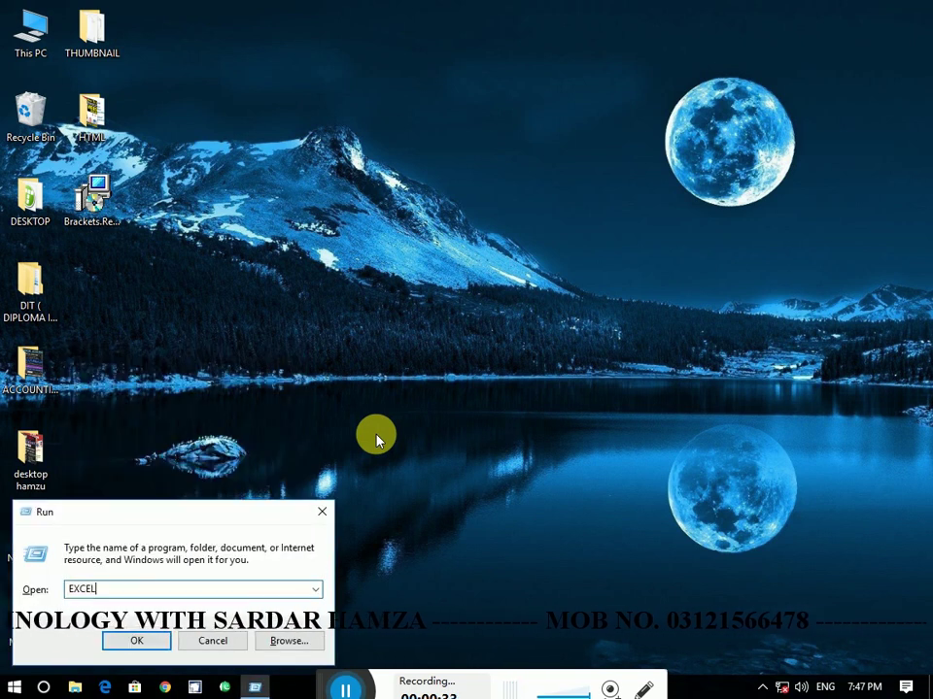
pyautogui.press('Return')
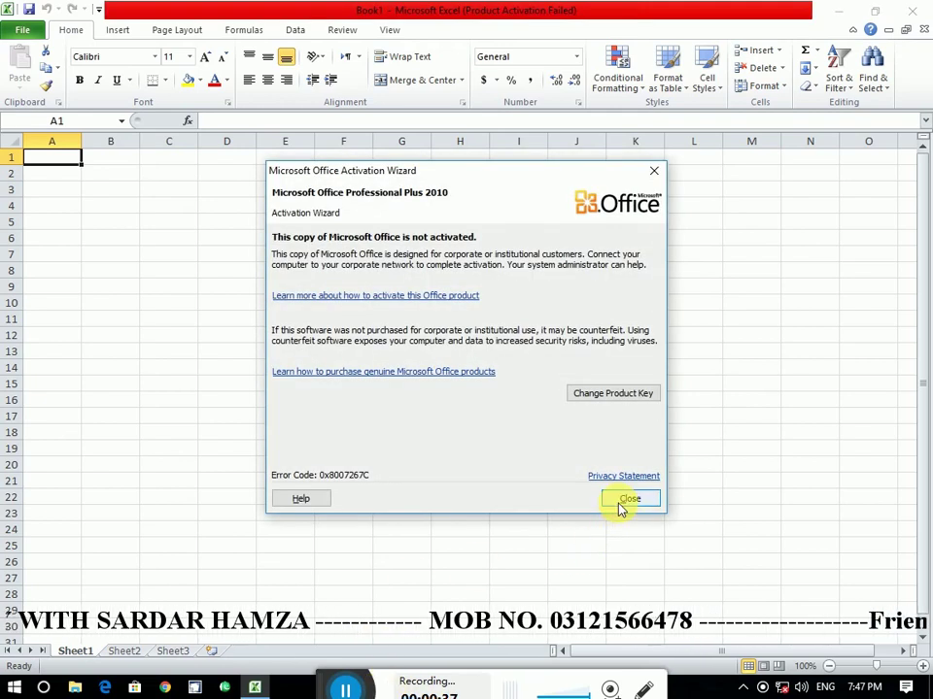
# Close the Office activation notice and select cells D5:G6
pyautogui.click(622, 501)
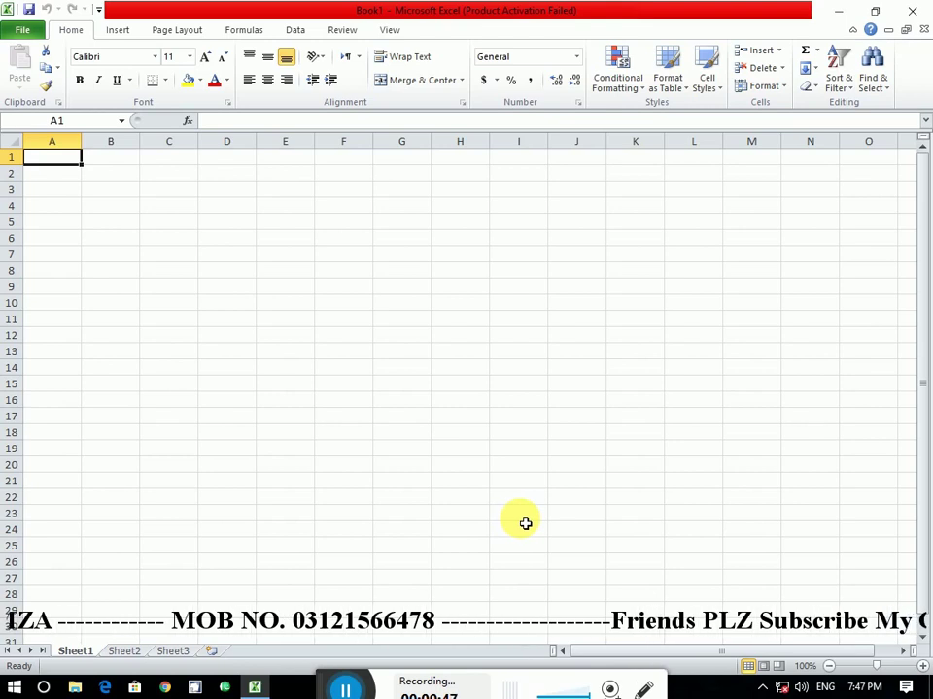
pyautogui.moveTo(213, 223); pyautogui.dragTo(399, 245)
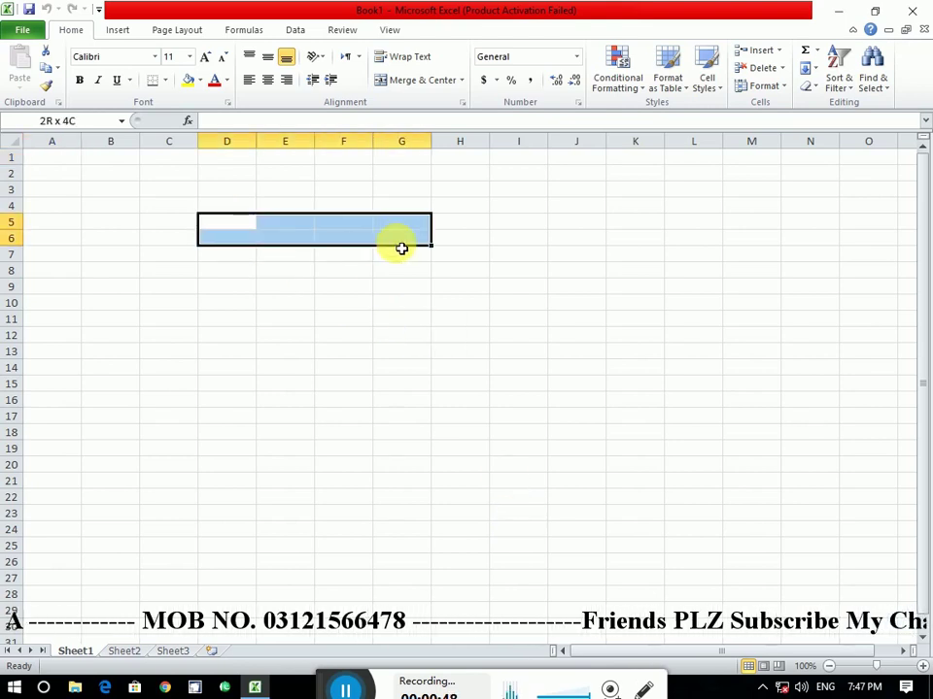
# Merge and centre D5:G6 and enter LAYOUT in it
pyautogui.click(424, 81)
pyautogui.write('LAYOUT')
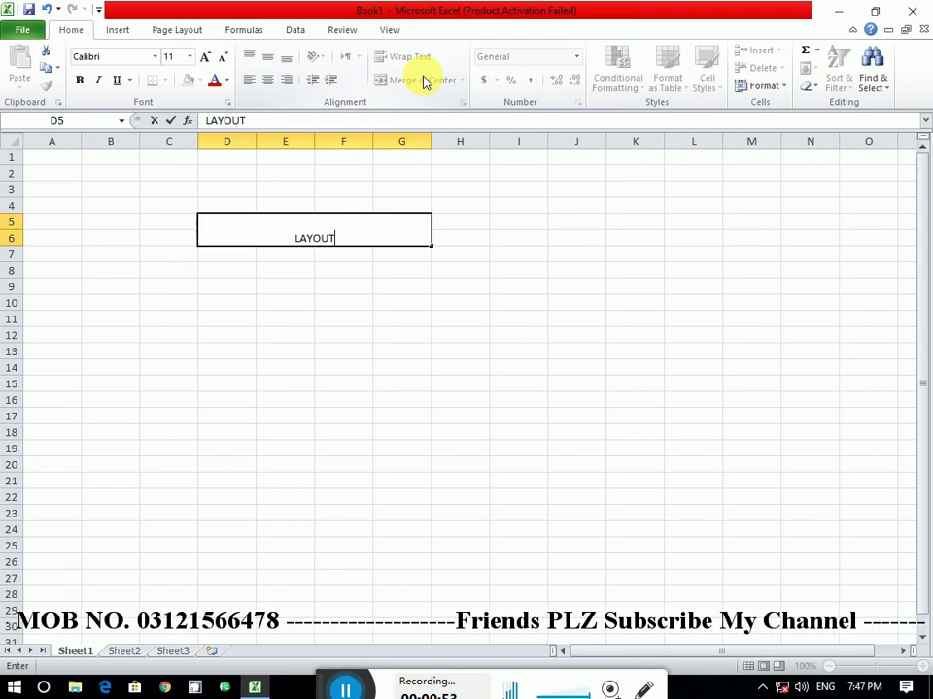
pyautogui.click(403, 287)
# Enlarge LAYOUT to font size 22, then close the workbook
pyautogui.click(358, 233)
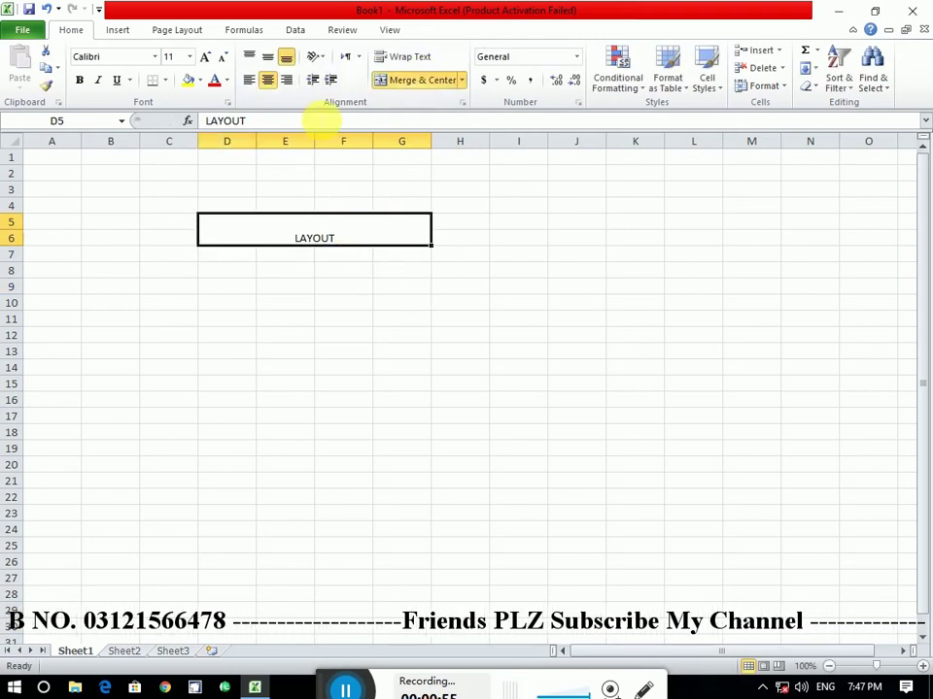
pyautogui.click(208, 62)
pyautogui.click(208, 62)
pyautogui.click(209, 63)
pyautogui.click(209, 62)
pyautogui.click(210, 62)
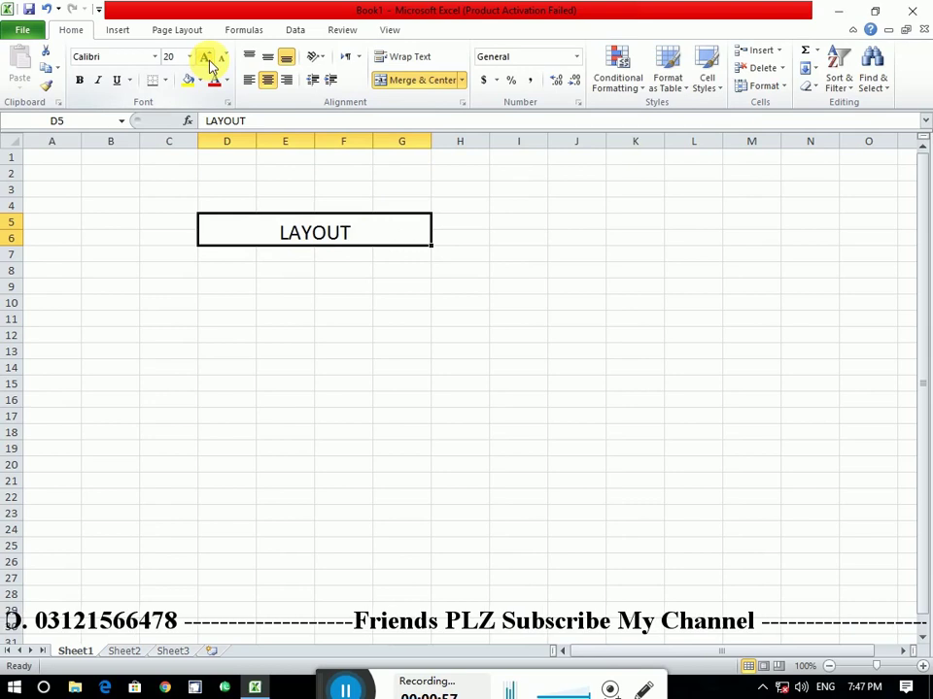
pyautogui.click(208, 62)
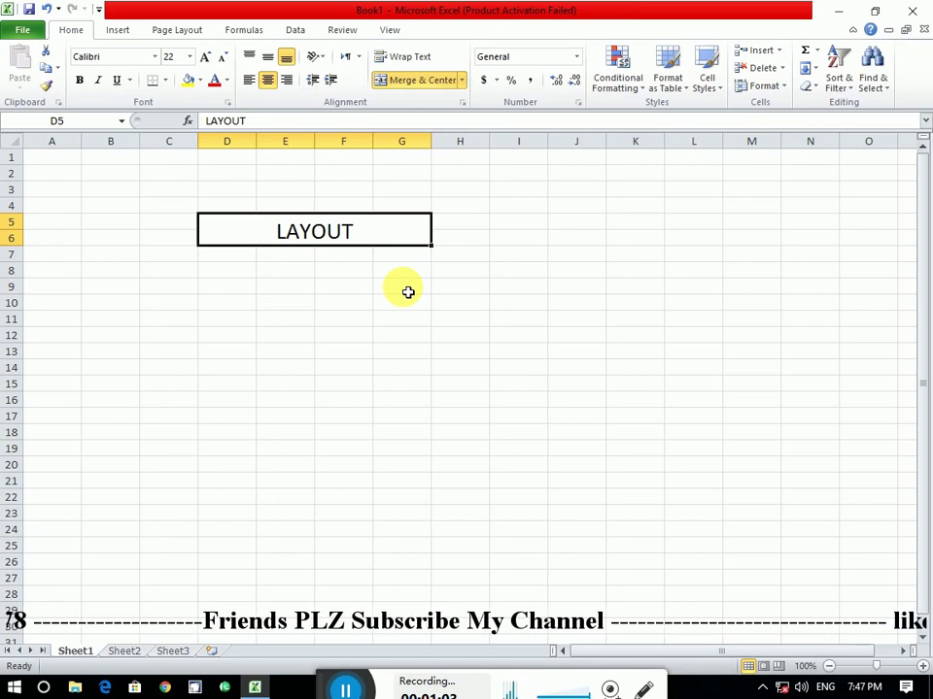
pyautogui.click(912, 11)
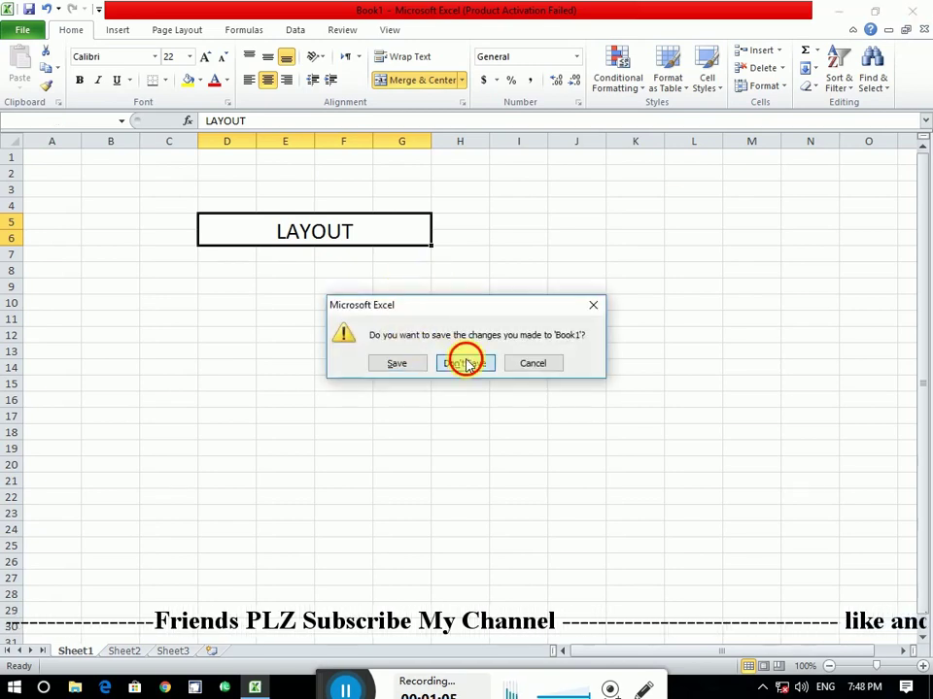
# Discard the unsaved LAYOUT workbook and relaunch EXCEL with a blank Book1
pyautogui.click(466, 363)
pyautogui.press('super+r')
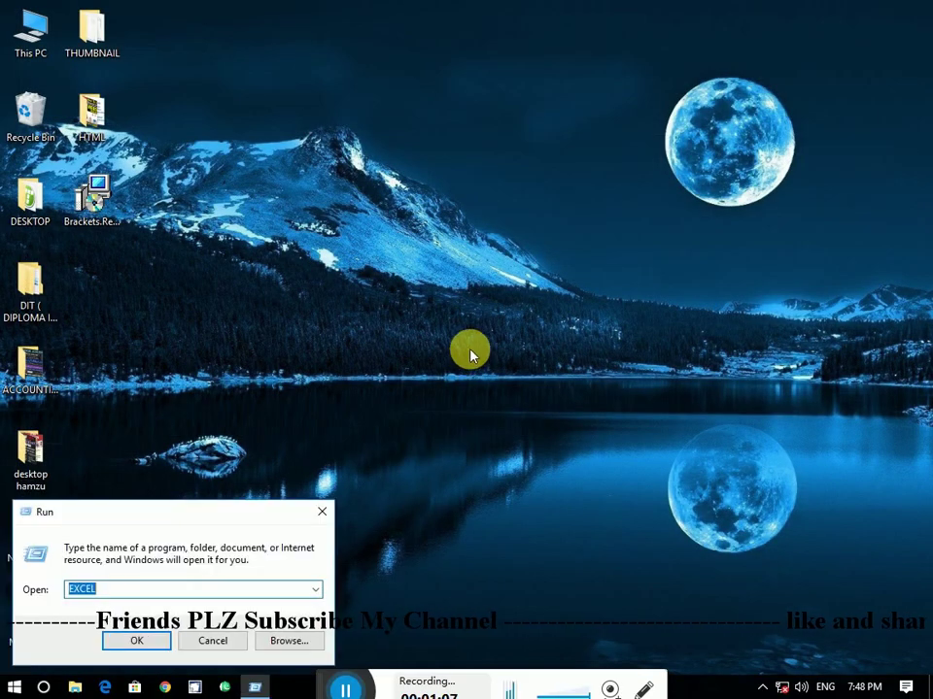
pyautogui.press('Return')
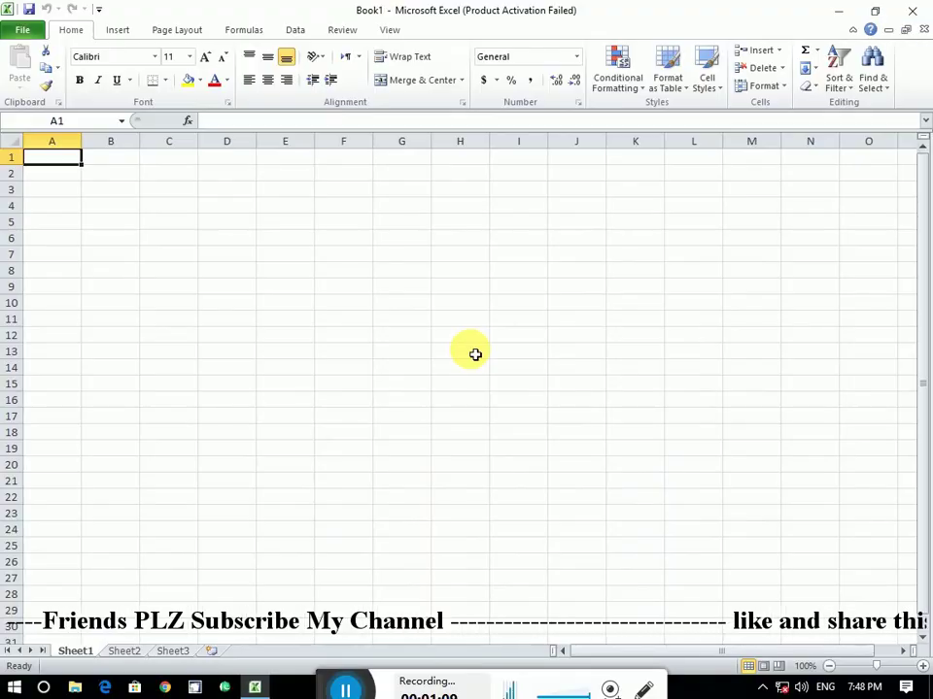
pyautogui.press('Escape')
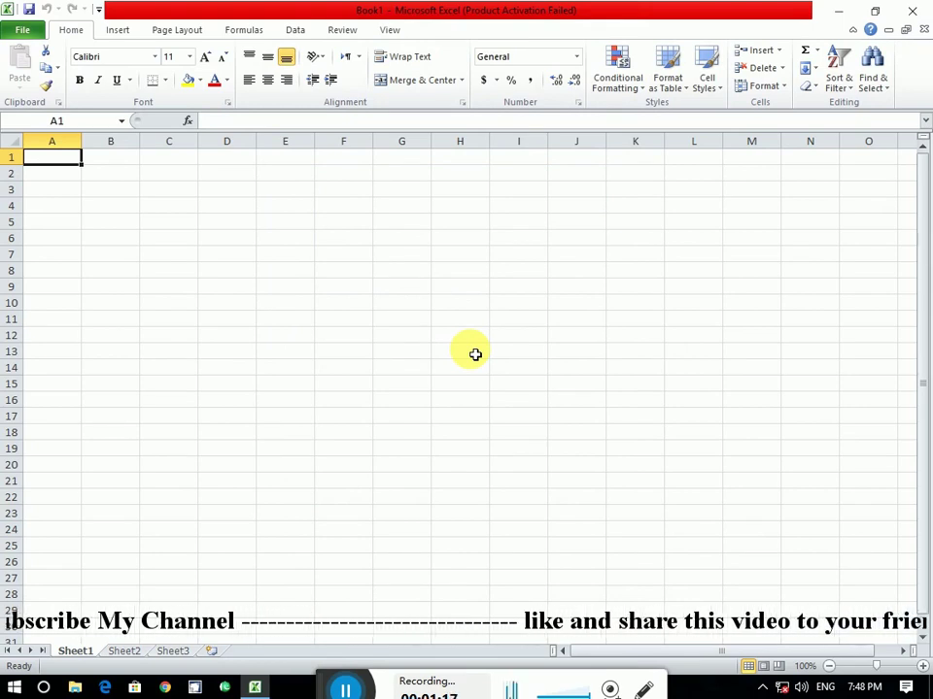
# Merge and centre D2:L5 and type the heading 'LAYOUT OF MS EXCEL'
pyautogui.moveTo(238, 175)
pyautogui.mouseDown()
pyautogui.moveTo(732, 238)
pyautogui.moveTo(696, 222)
pyautogui.mouseUp()
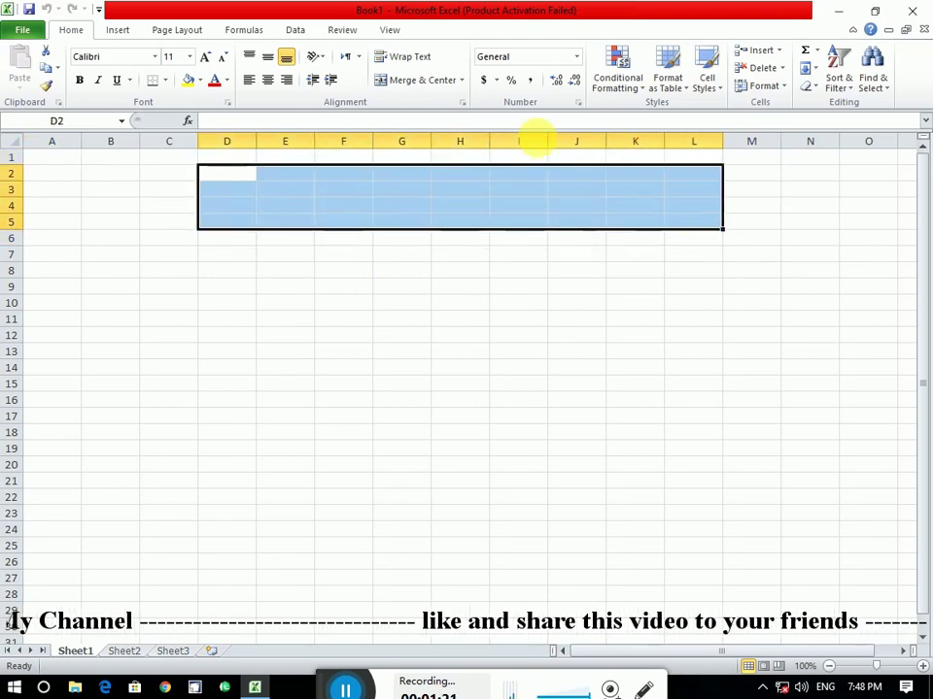
pyautogui.click(387, 79)
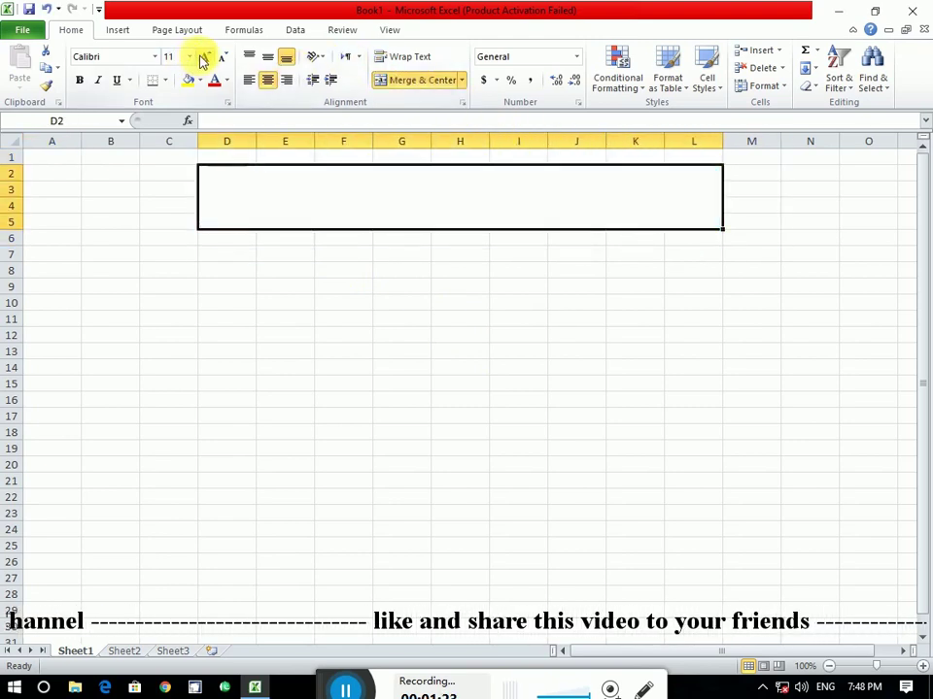
pyautogui.click(205, 58)
pyautogui.click(205, 59)
pyautogui.click(205, 59)
pyautogui.click(205, 58)
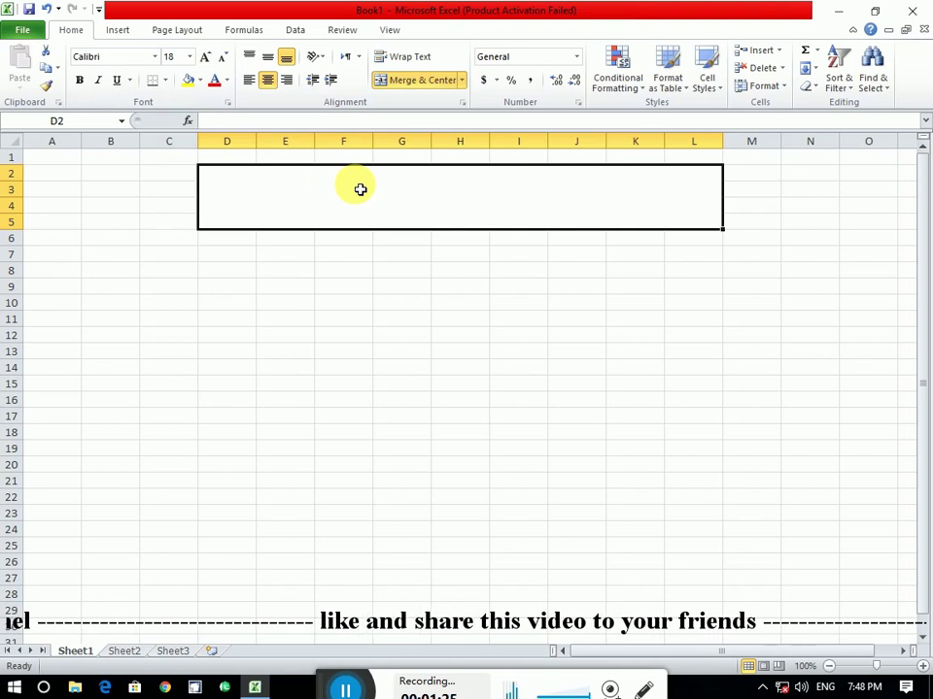
pyautogui.write('LAYOU')
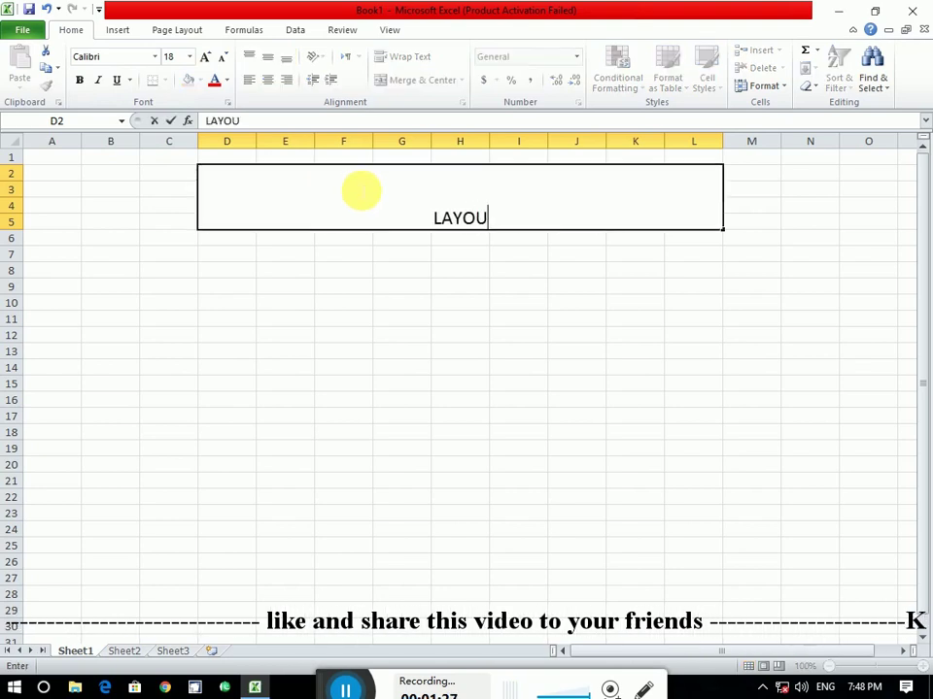
pyautogui.write('T OF MS EXCEL')
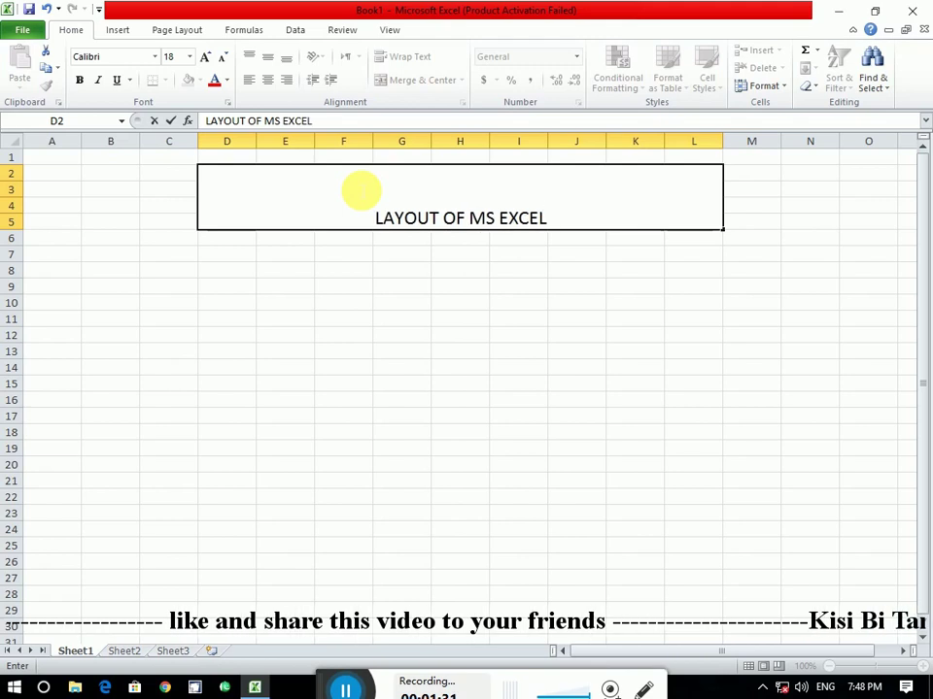
pyautogui.click(365, 215)
pyautogui.click(367, 272)
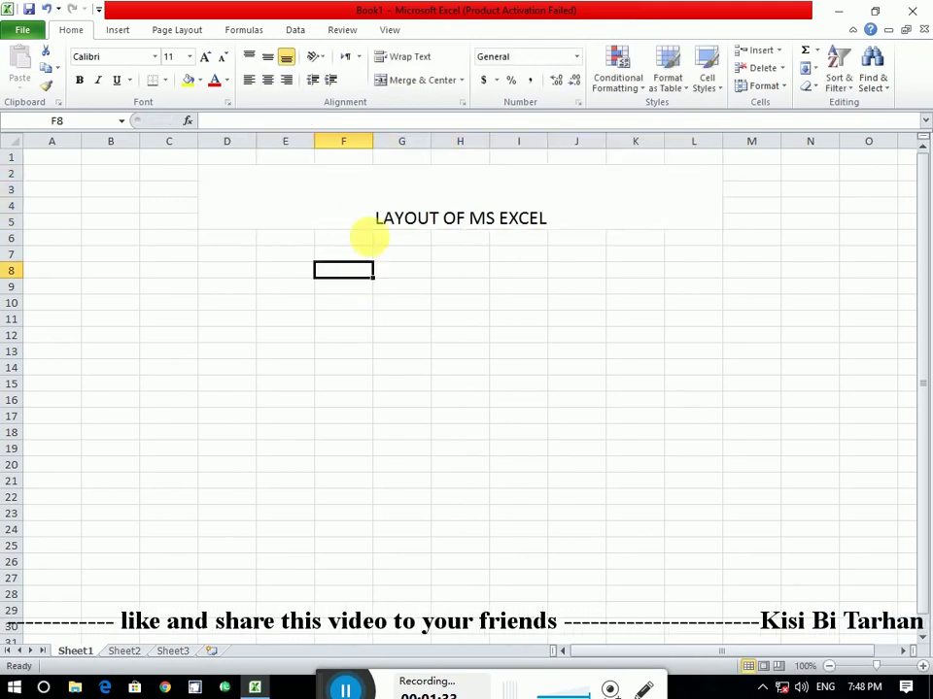
# Make the heading larger with three more font-size increases
pyautogui.click(330, 209)
pyautogui.click(207, 60)
pyautogui.click(206, 60)
pyautogui.click(210, 64)
pyautogui.click(244, 284)
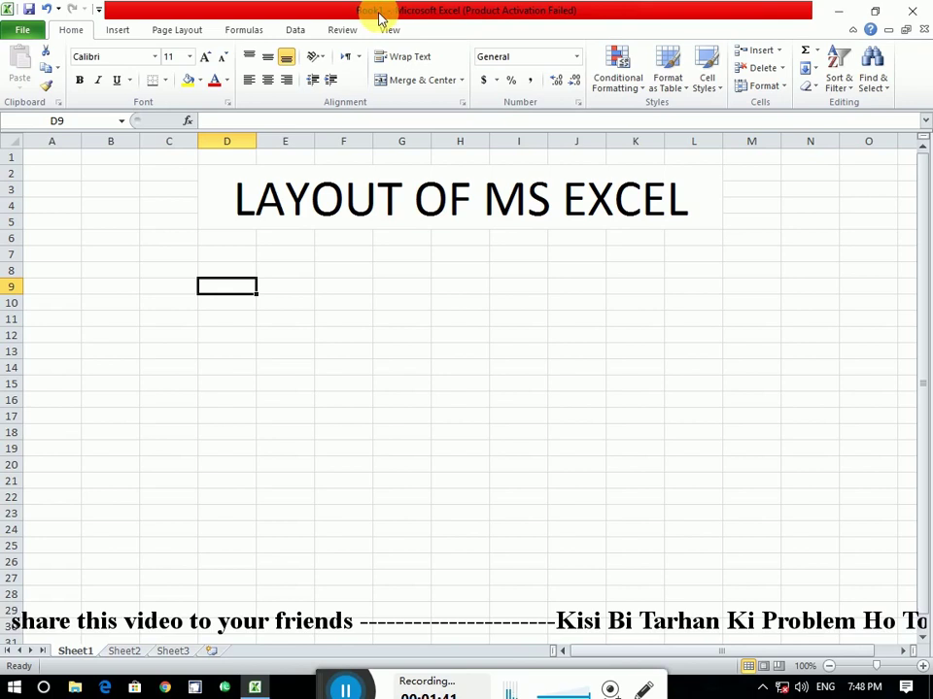
# Merge F7:H7 and enter the label TITLE BAR
pyautogui.moveTo(322, 259); pyautogui.dragTo(439, 263)
pyautogui.click(417, 80)
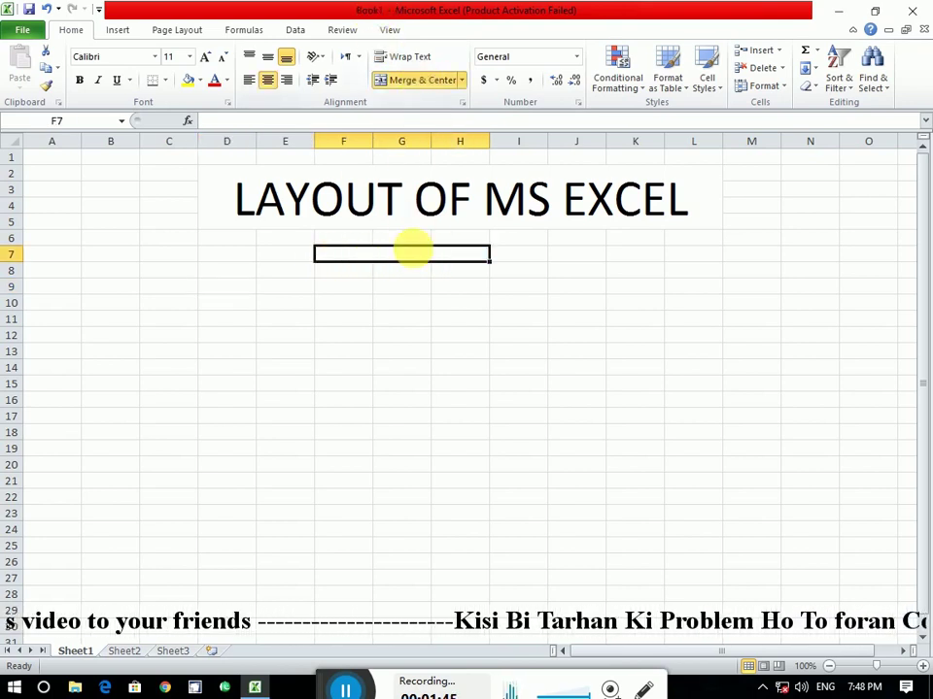
pyautogui.write('TIL')
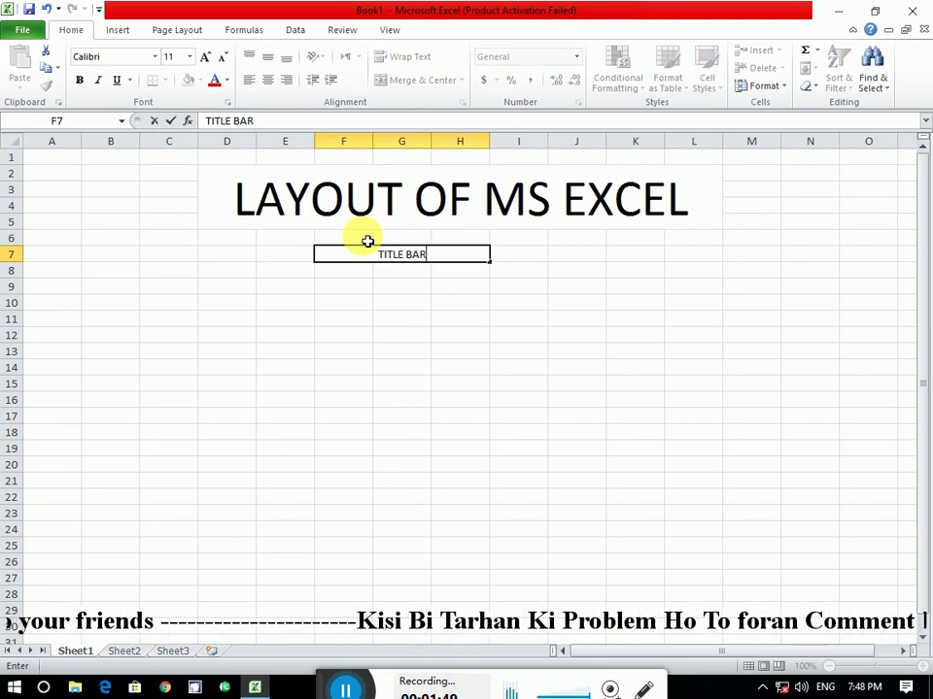
pyautogui.click(377, 267)
# Set F7:H26 to font size 16 and left-align the TITLE BAR text
pyautogui.moveTo(379, 254); pyautogui.dragTo(437, 562)
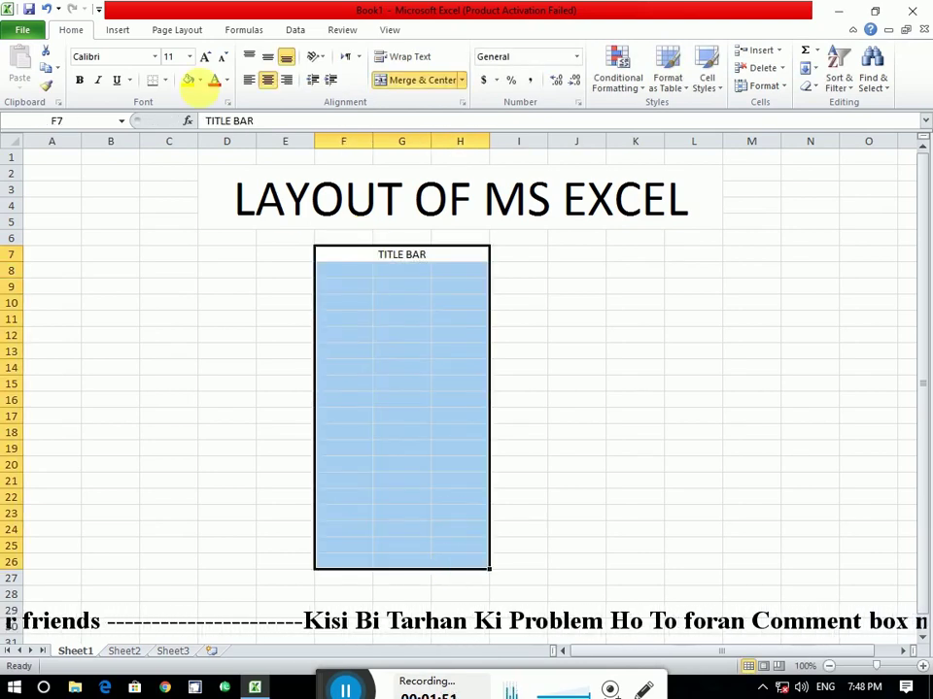
pyautogui.click(206, 59)
pyautogui.click(206, 58)
pyautogui.click(206, 58)
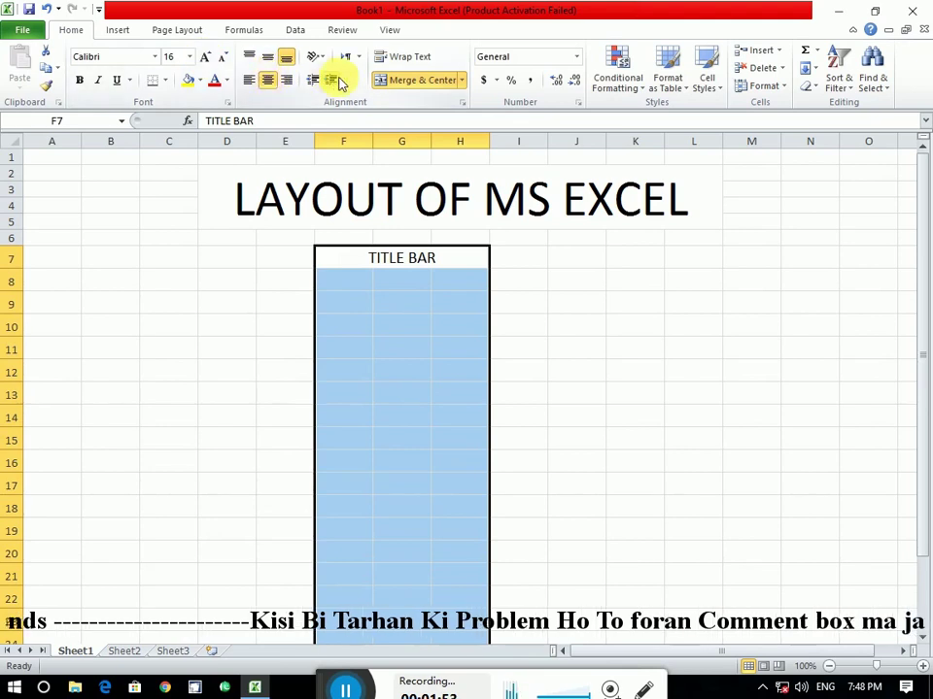
pyautogui.click(249, 83)
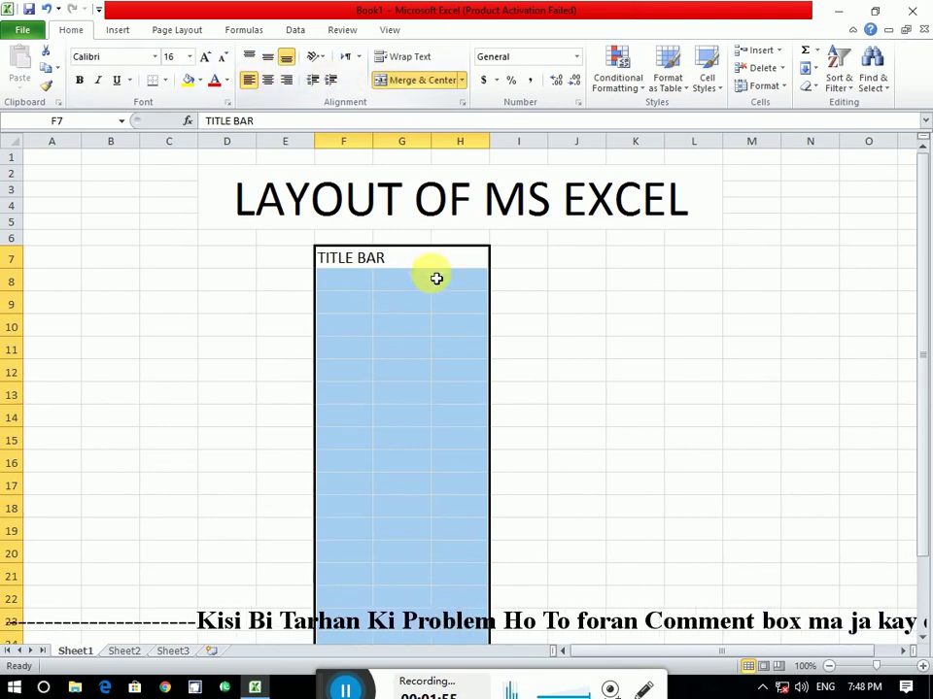
pyautogui.click(552, 322)
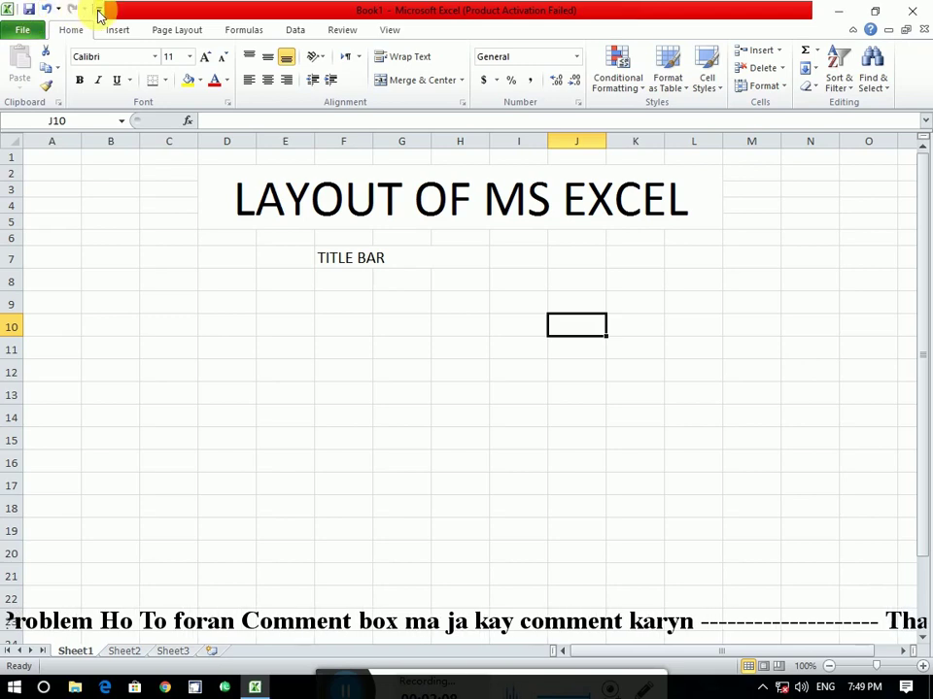
pyautogui.click(34, 37)
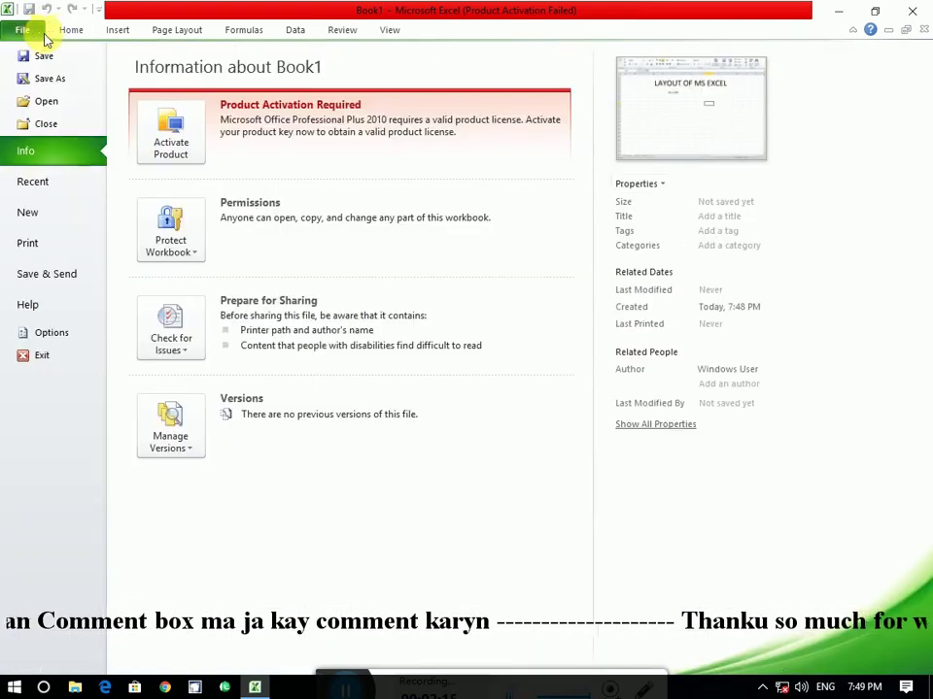
pyautogui.click(64, 33)
pyautogui.click(117, 33)
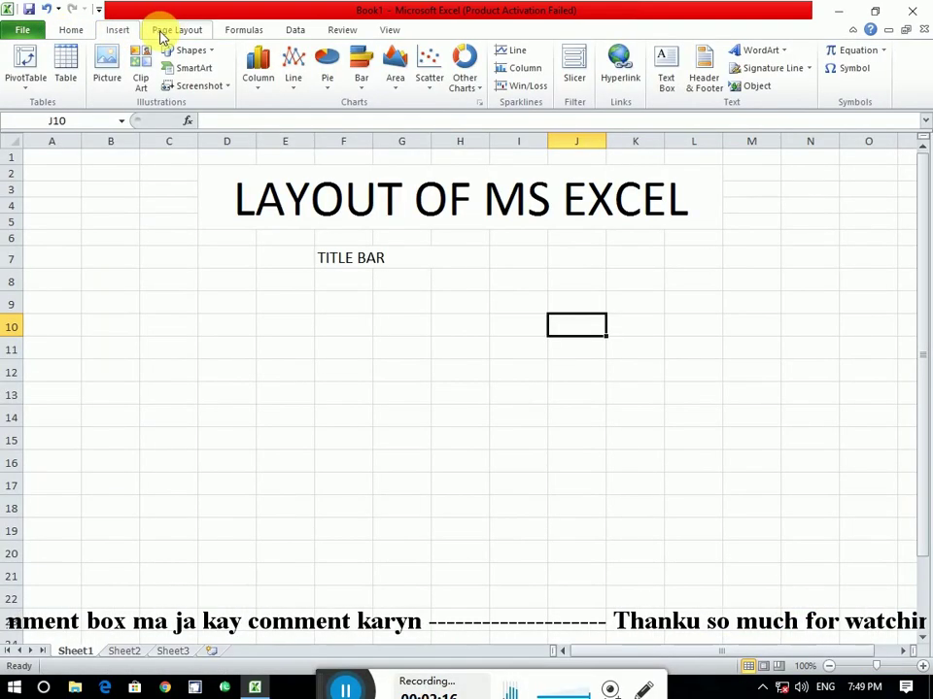
pyautogui.click(165, 32)
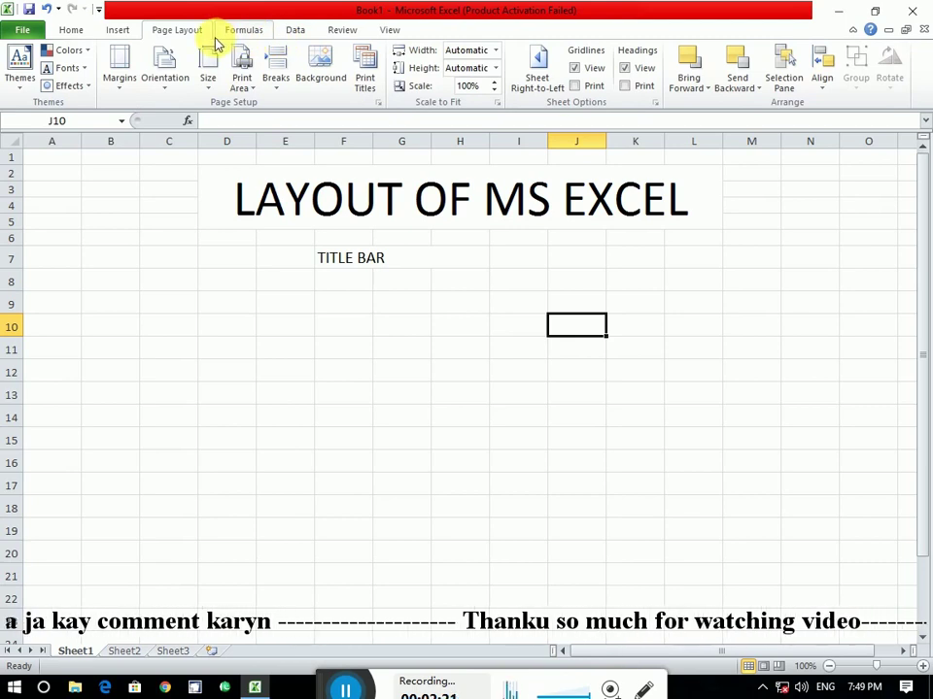
pyautogui.click(73, 31)
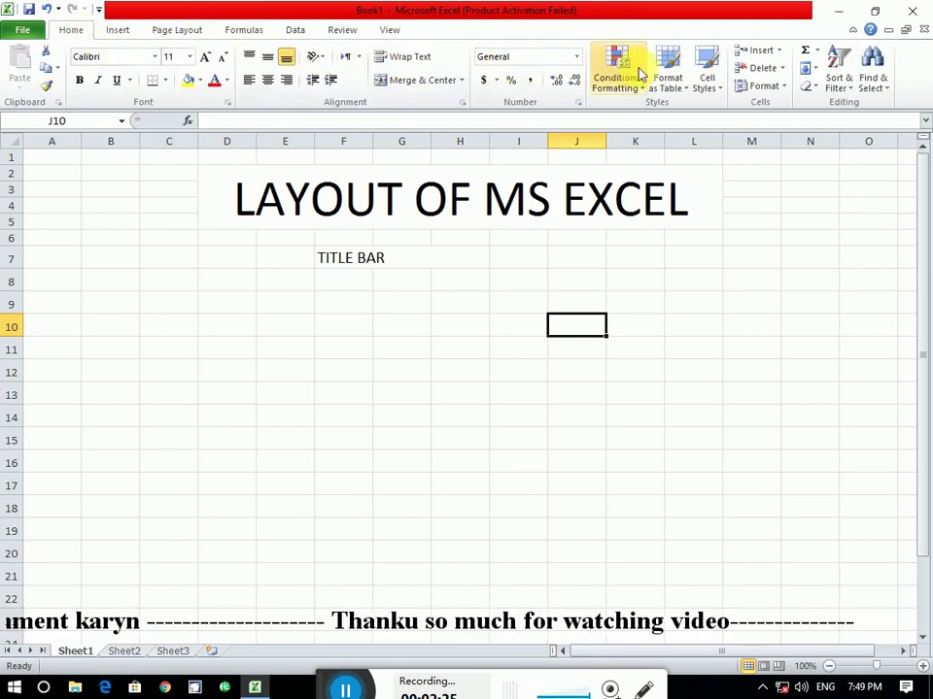
pyautogui.click(121, 32)
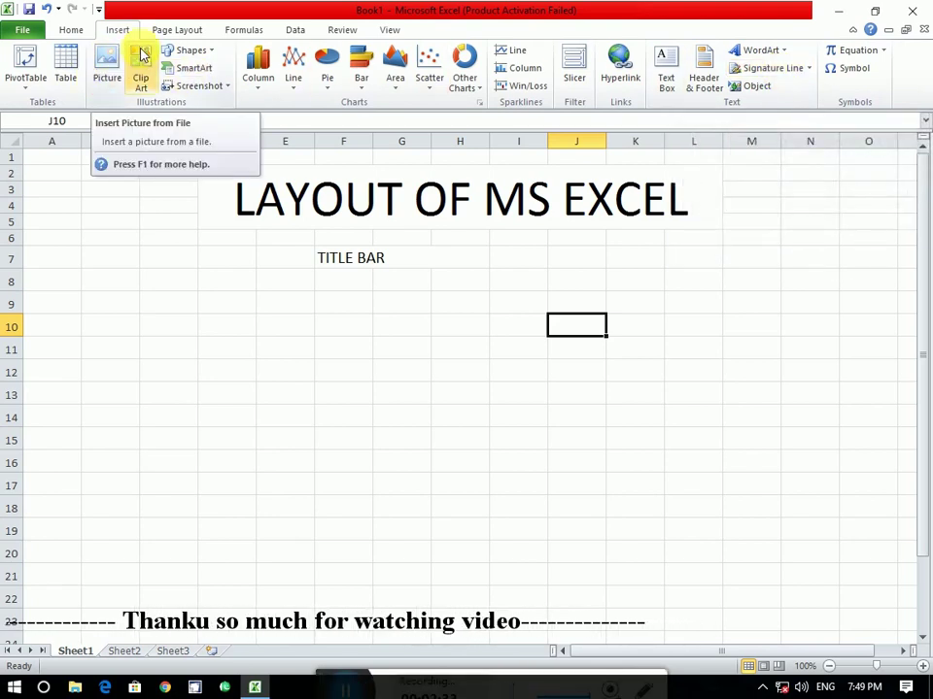
pyautogui.click(177, 30)
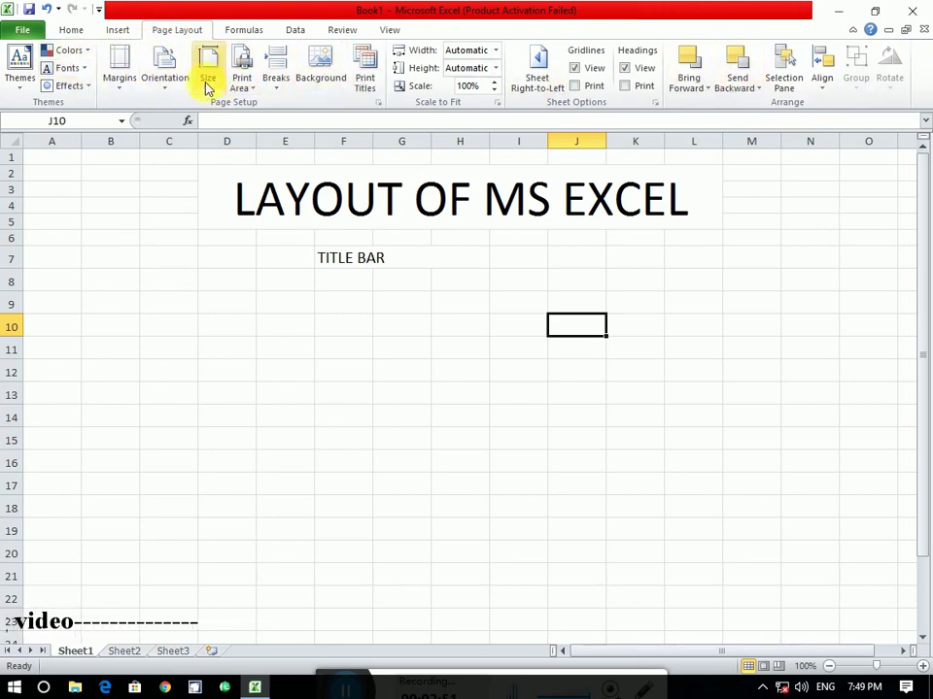
pyautogui.click(72, 30)
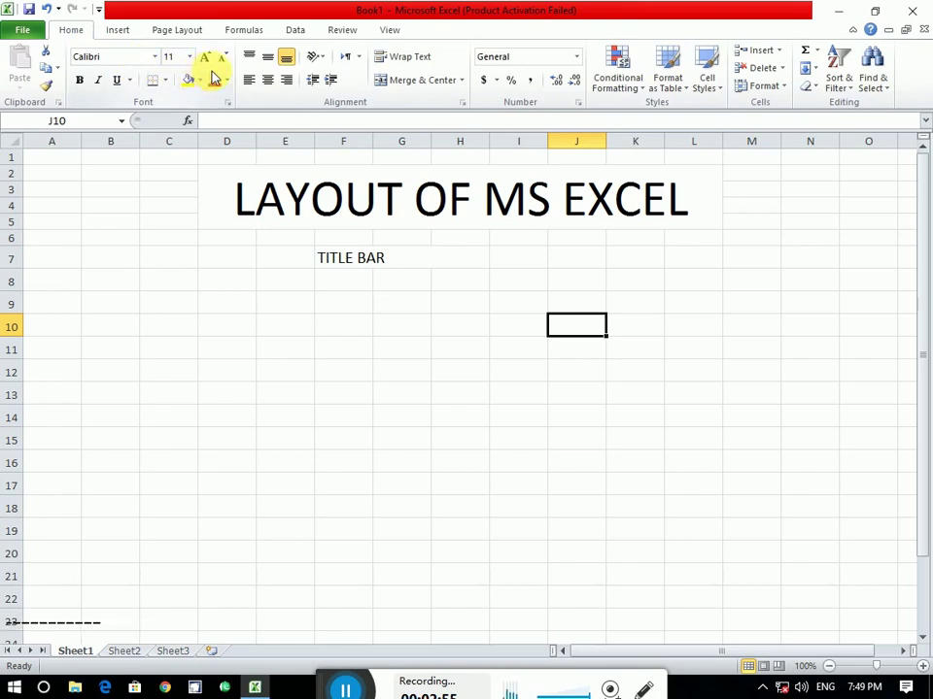
# Raise the TITLE BAR label in F7 from 16 to 24 point
pyautogui.click(366, 255)
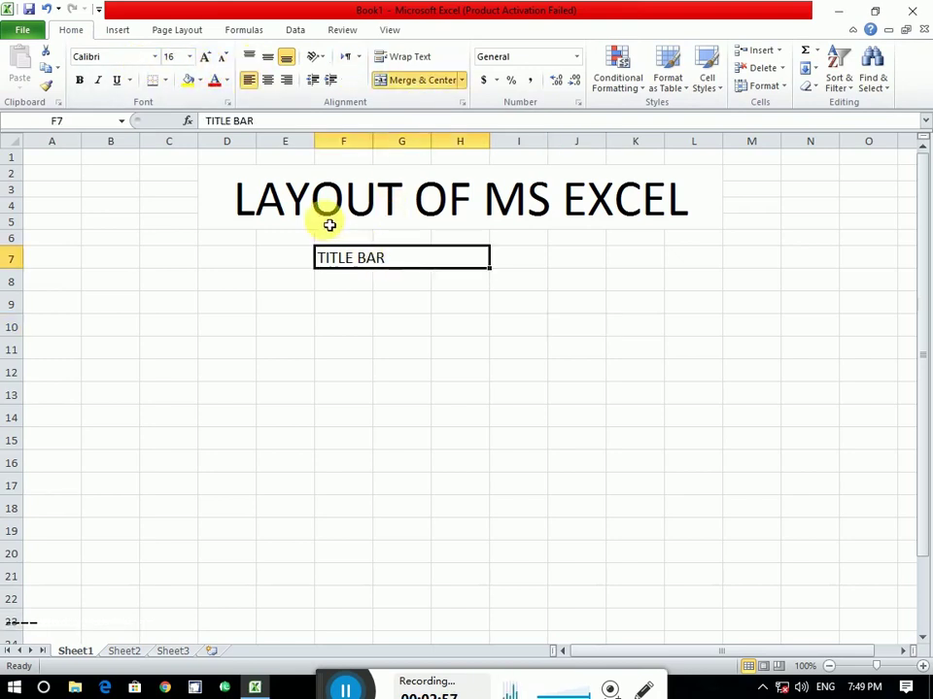
pyautogui.click(208, 60)
pyautogui.click(208, 60)
pyautogui.click(208, 60)
pyautogui.click(208, 60)
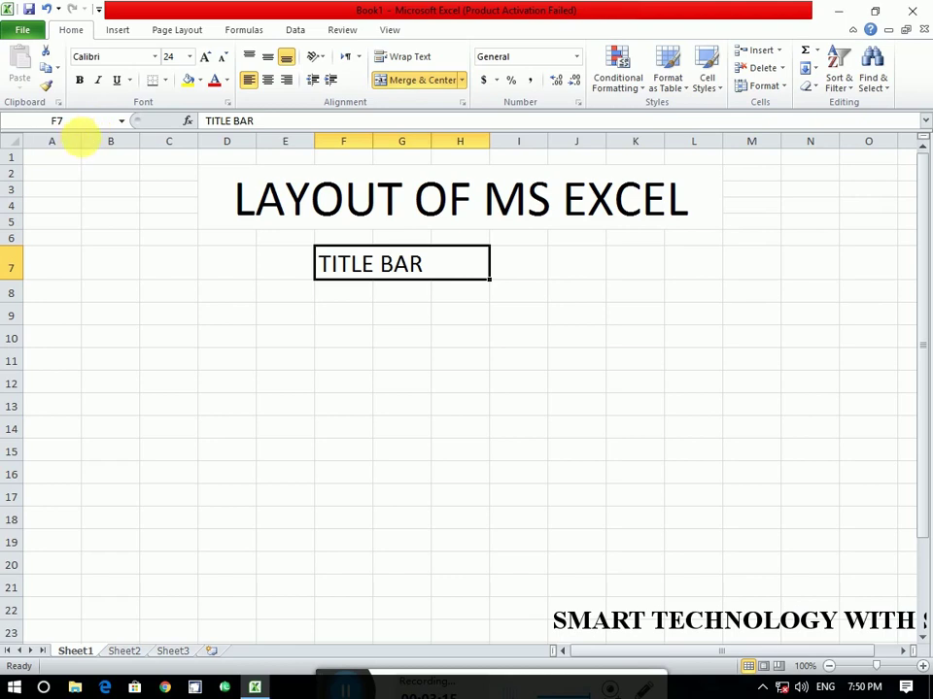
pyautogui.click(75, 144)
pyautogui.click(108, 143)
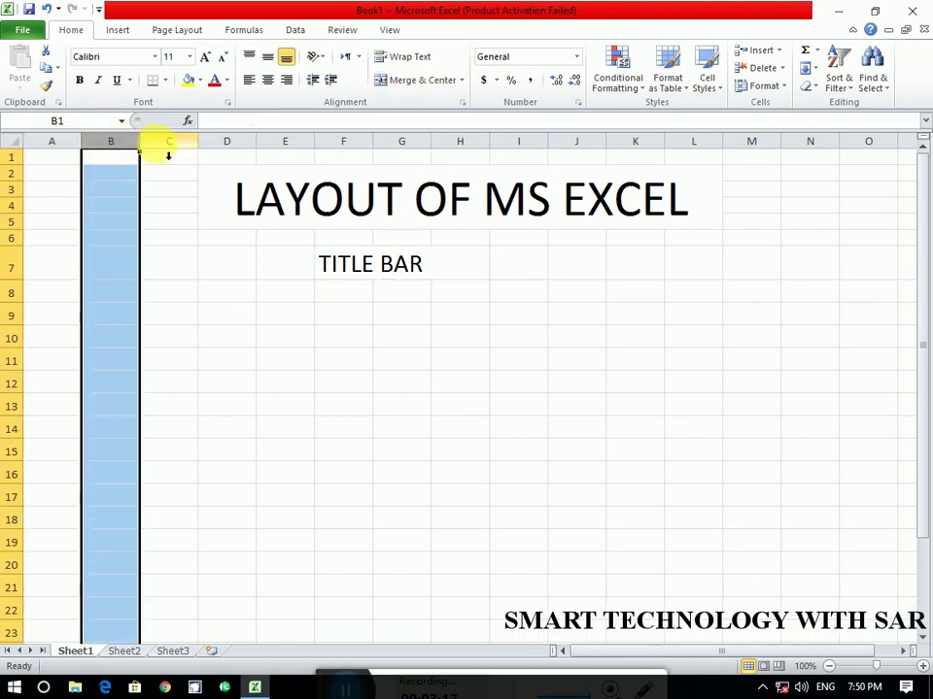
pyautogui.click(211, 143)
pyautogui.click(11, 157)
pyautogui.click(11, 173)
pyautogui.click(31, 220)
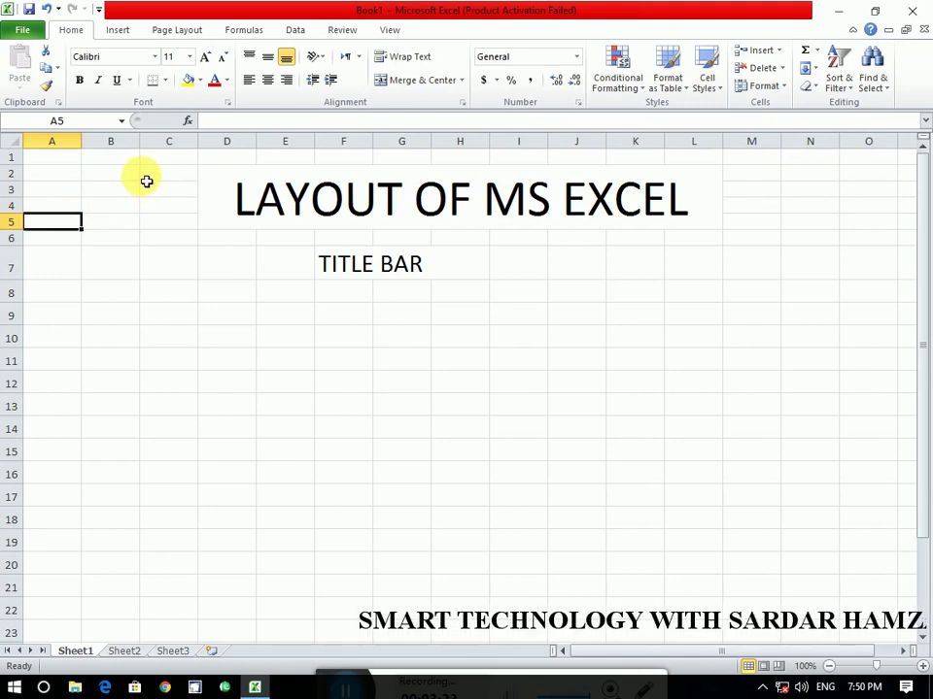
pyautogui.click(168, 291)
pyautogui.click(285, 338)
pyautogui.click(390, 337)
pyautogui.click(285, 335)
pyautogui.click(259, 311)
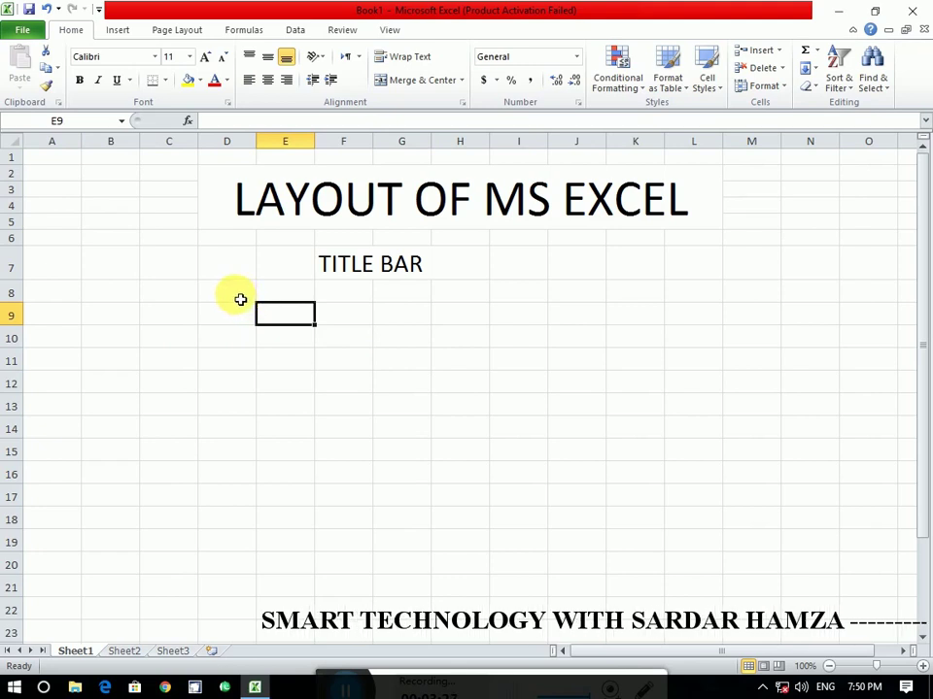
pyautogui.click(241, 297)
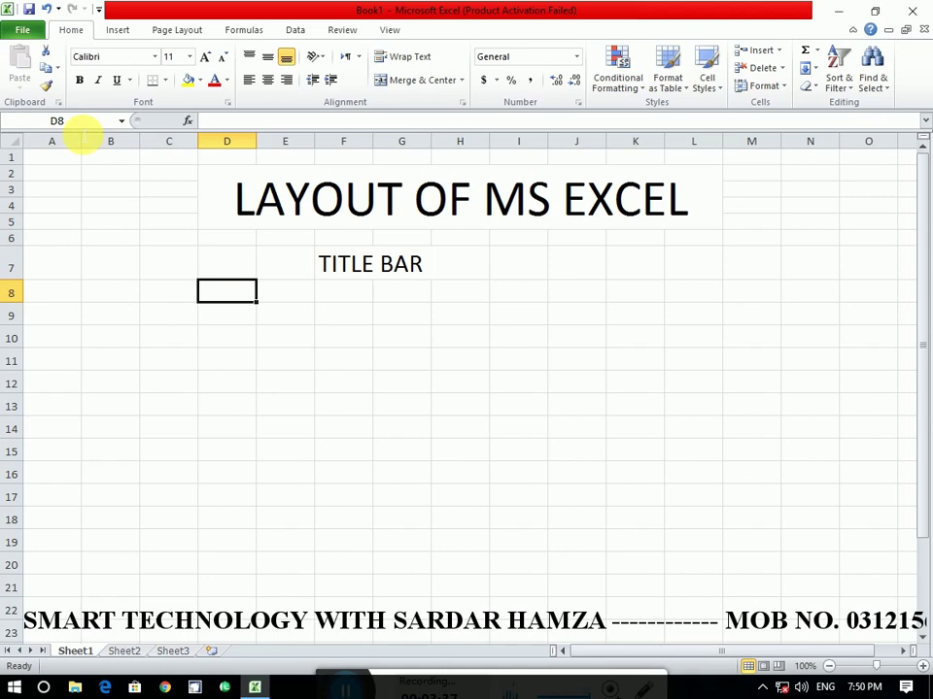
pyautogui.click(474, 324)
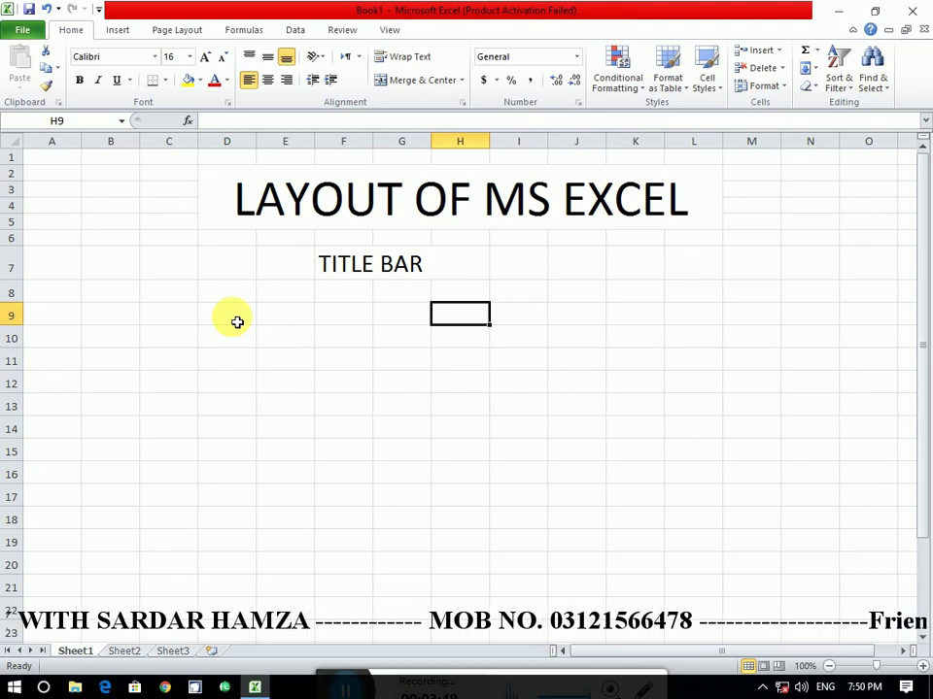
pyautogui.click(234, 319)
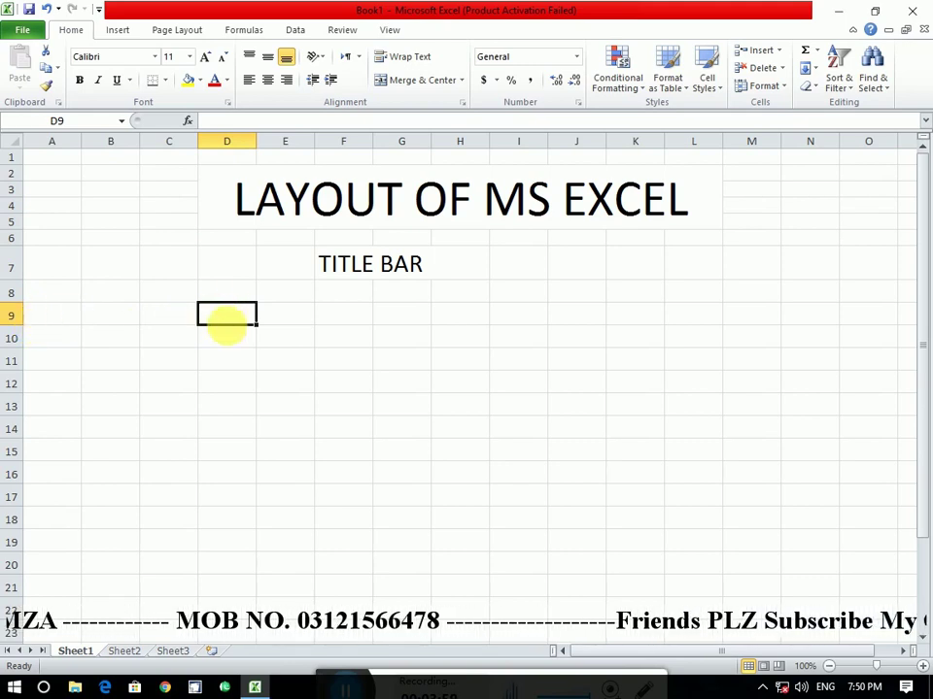
pyautogui.click(377, 340)
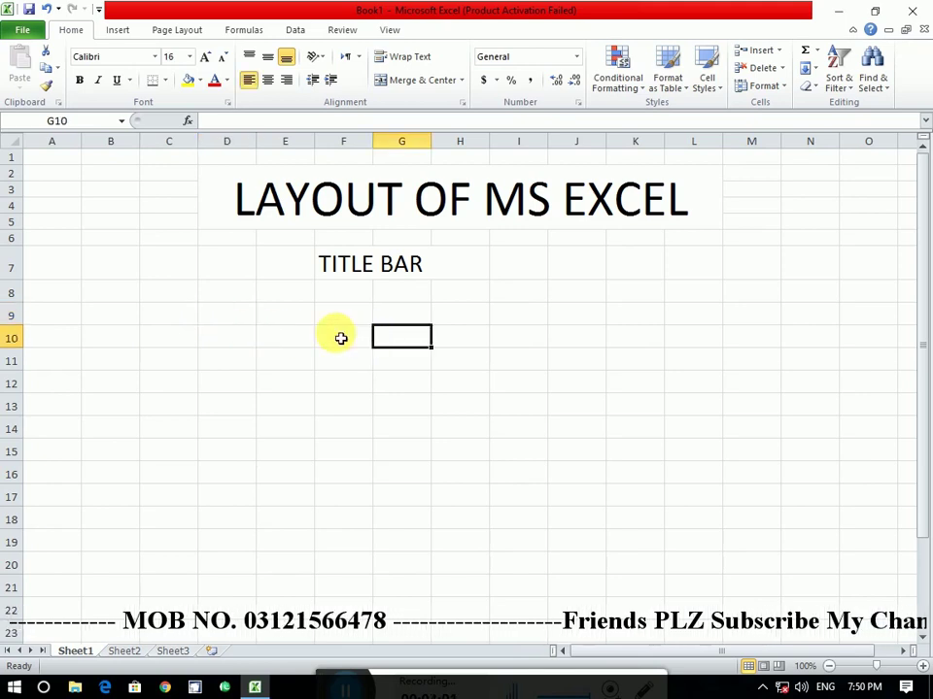
pyautogui.click(306, 325)
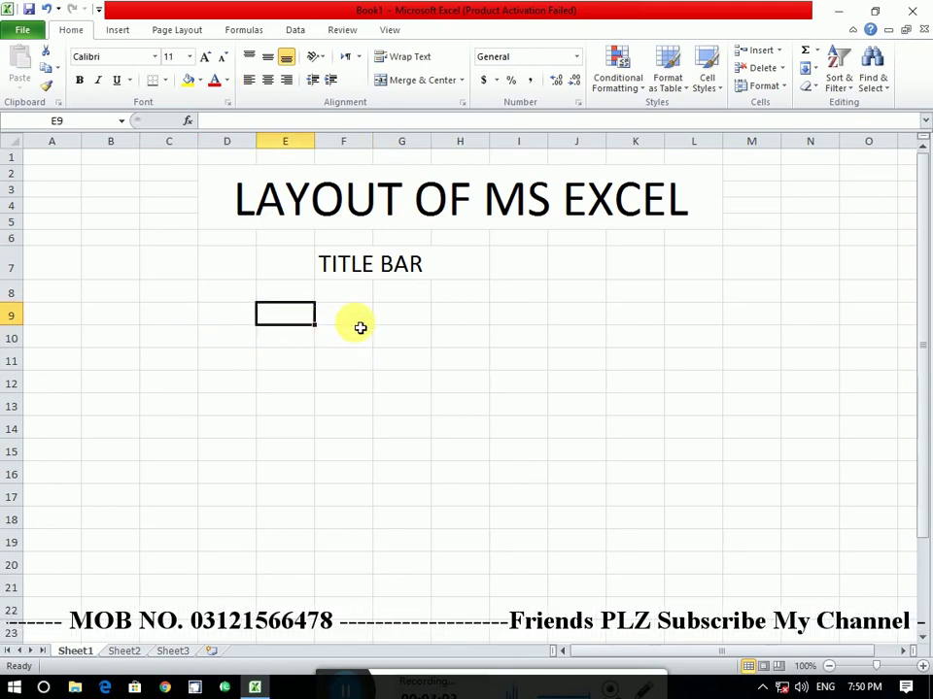
pyautogui.click(821, 500)
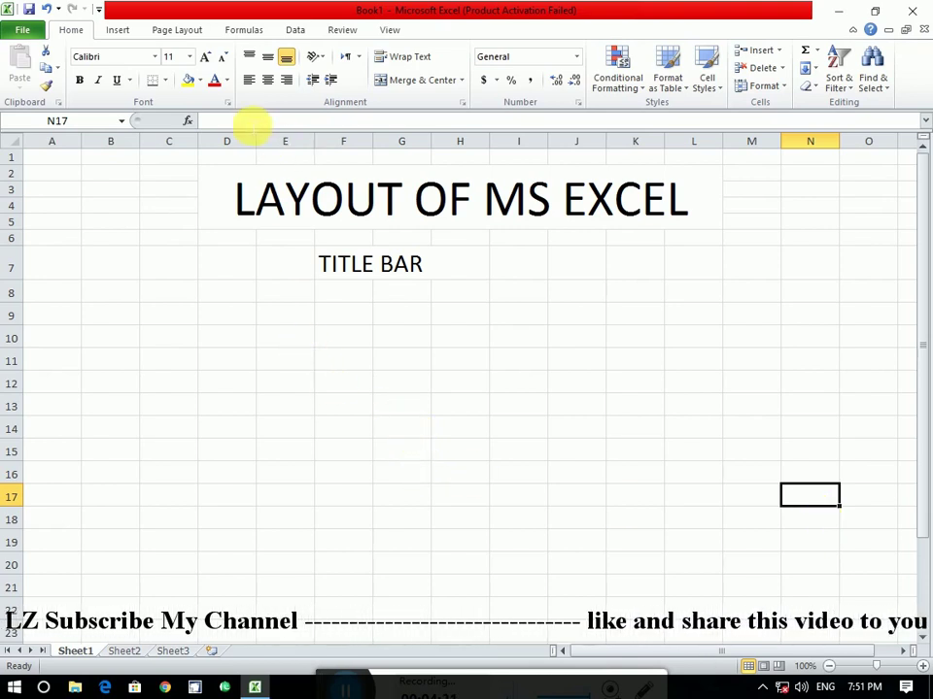
# Enter FORMULA BAR in N17 via the formula bar, and clear stray test text from D10
pyautogui.click(249, 122)
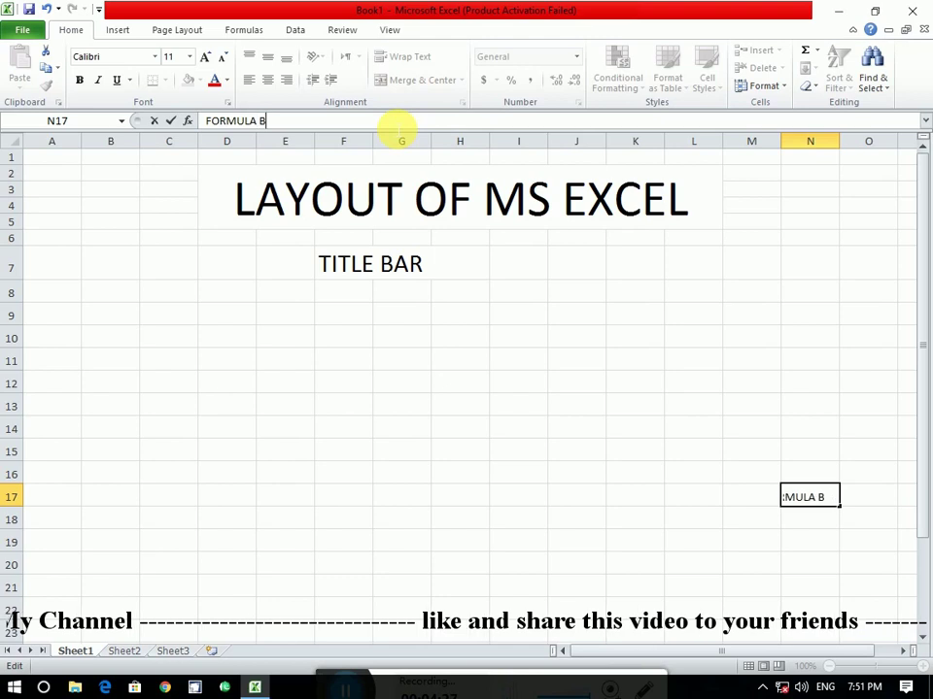
pyautogui.write('FORMULA BAR')
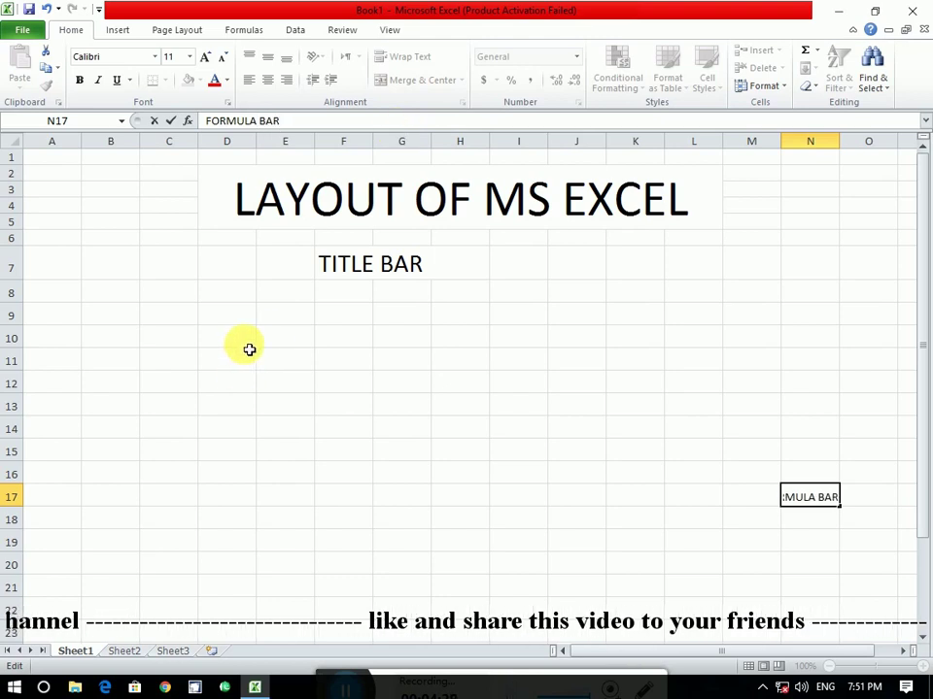
pyautogui.click(248, 348)
pyautogui.write('GDJF')
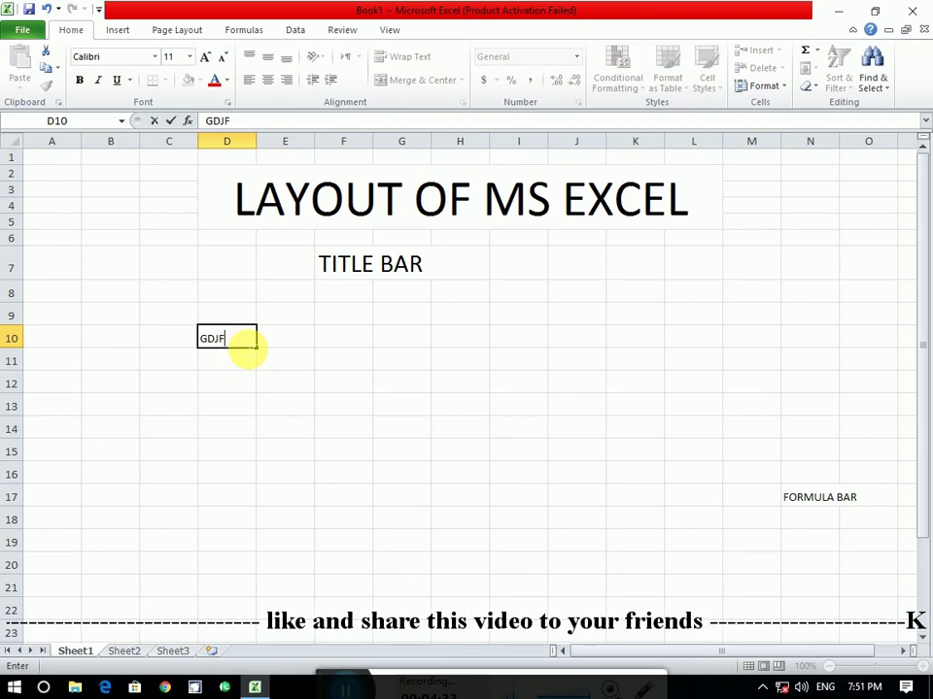
pyautogui.press('BackSpace')
pyautogui.press('BackSpace')
pyautogui.press('BackSpace')
pyautogui.click(244, 368)
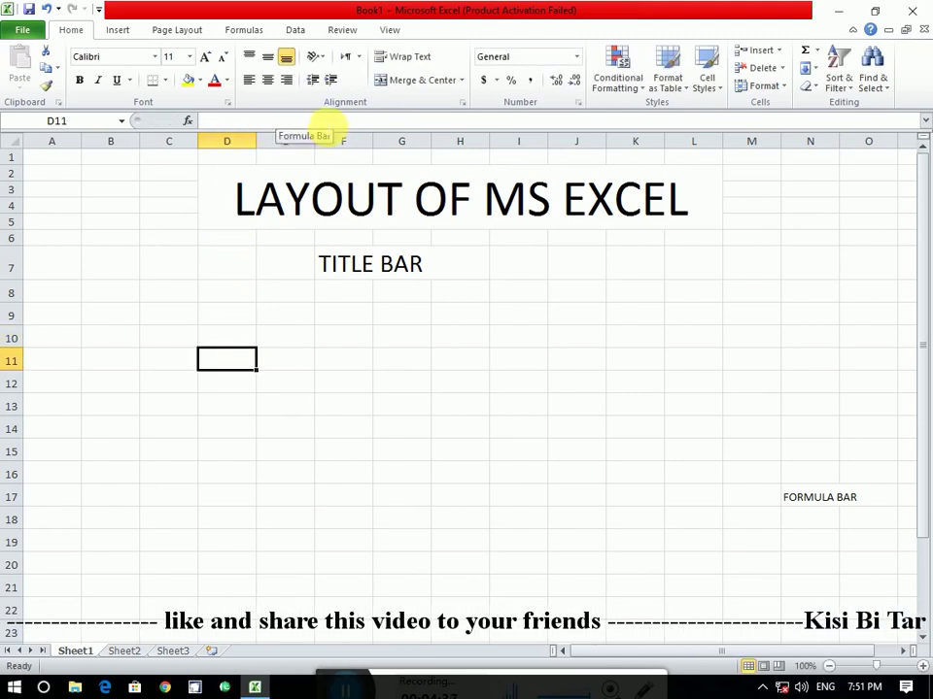
pyautogui.click(58, 143)
pyautogui.click(110, 143)
pyautogui.click(168, 143)
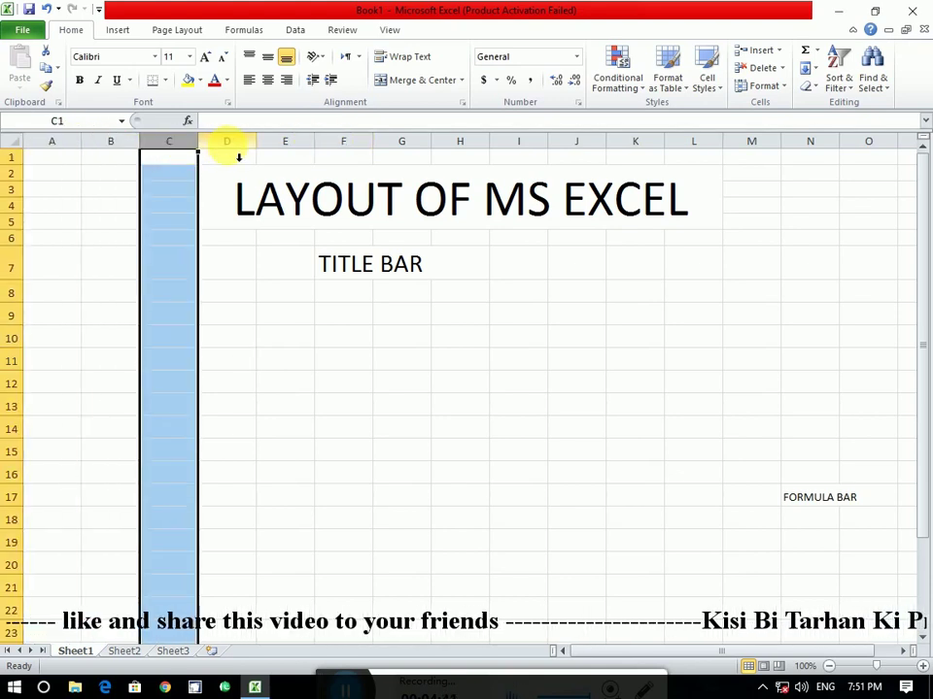
pyautogui.click(226, 143)
pyautogui.click(13, 158)
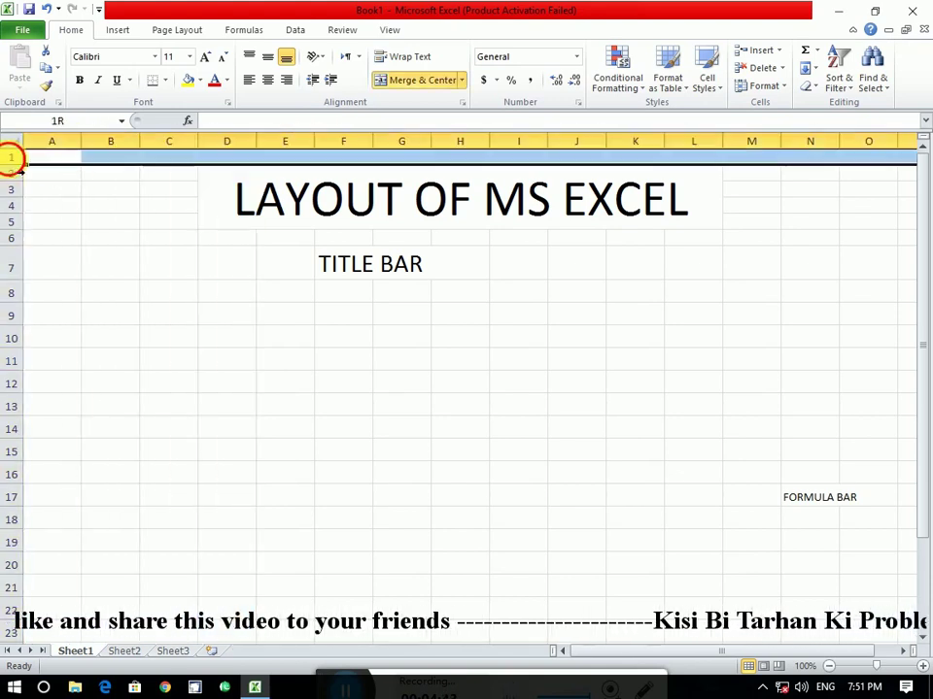
pyautogui.click(17, 173)
pyautogui.click(17, 191)
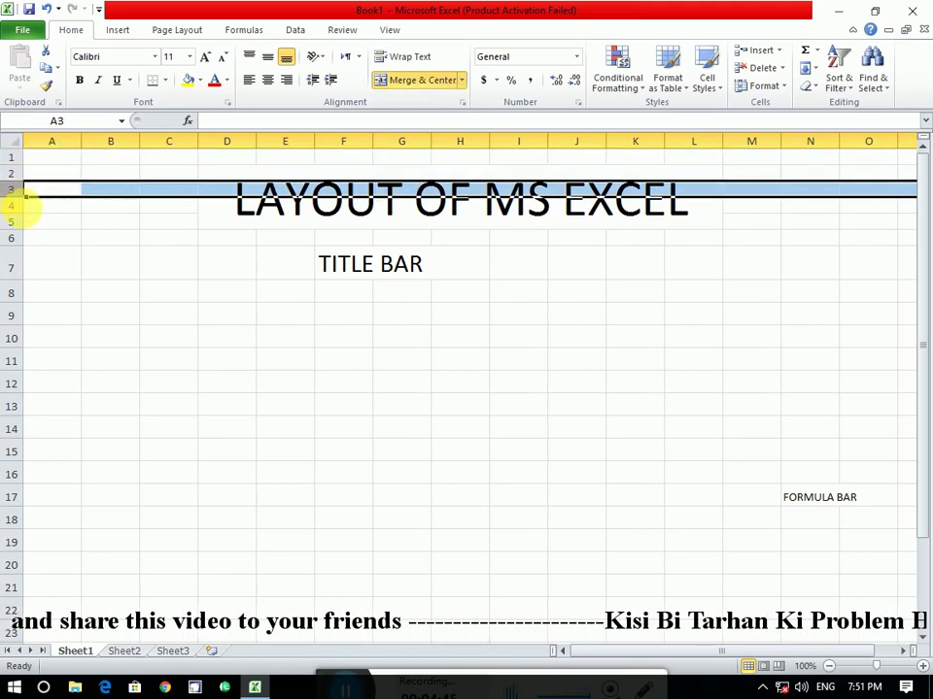
pyautogui.click(20, 206)
pyautogui.click(292, 239)
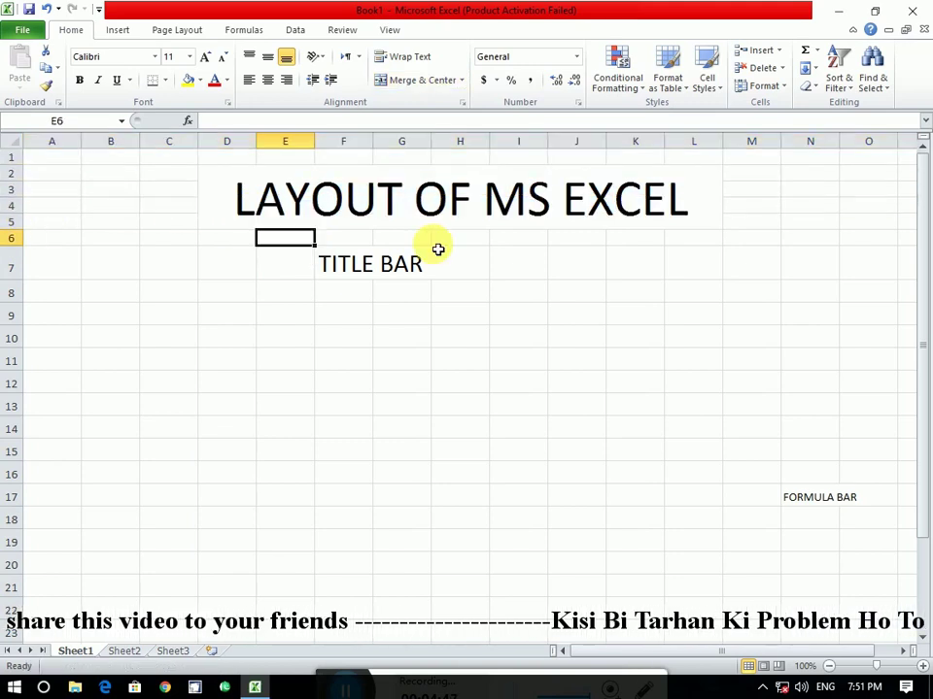
pyautogui.moveTo(922, 306); pyautogui.dragTo(924, 409)
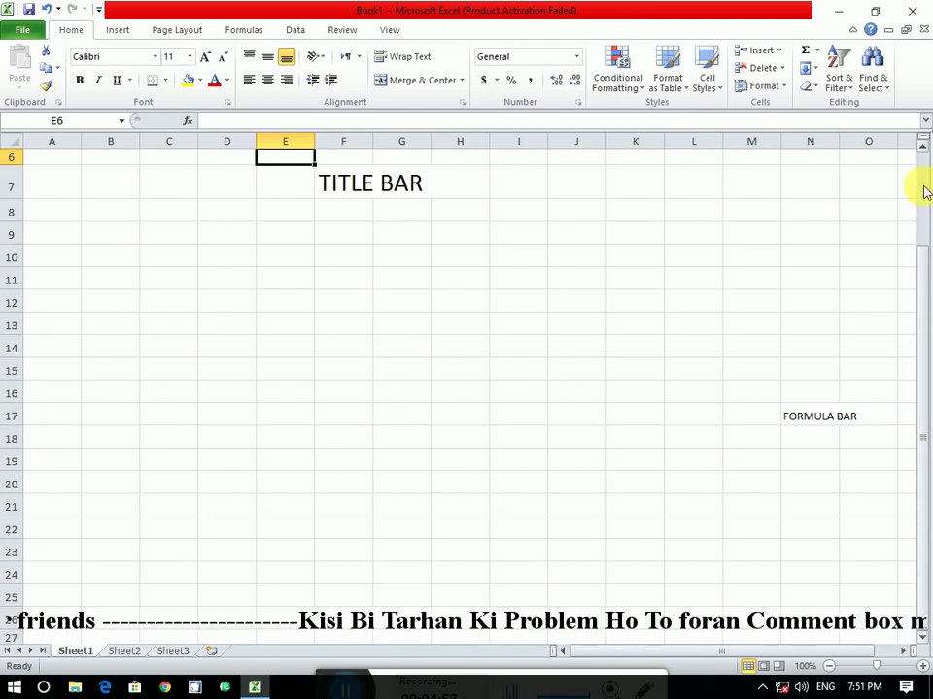
pyautogui.scroll(-3, 922, 627)
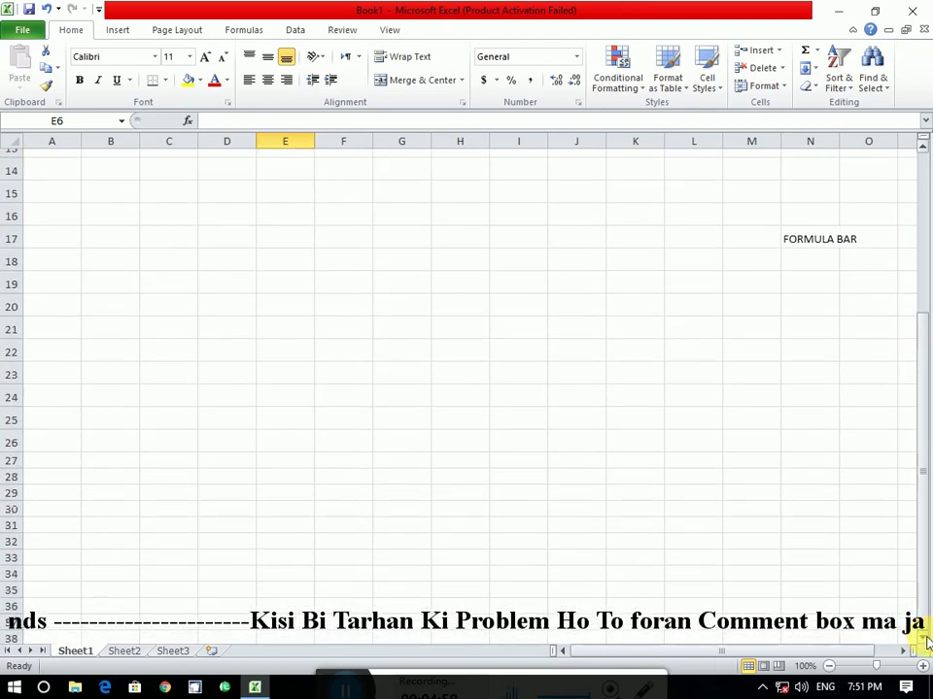
pyautogui.moveTo(926, 602); pyautogui.dragTo(926, 449)
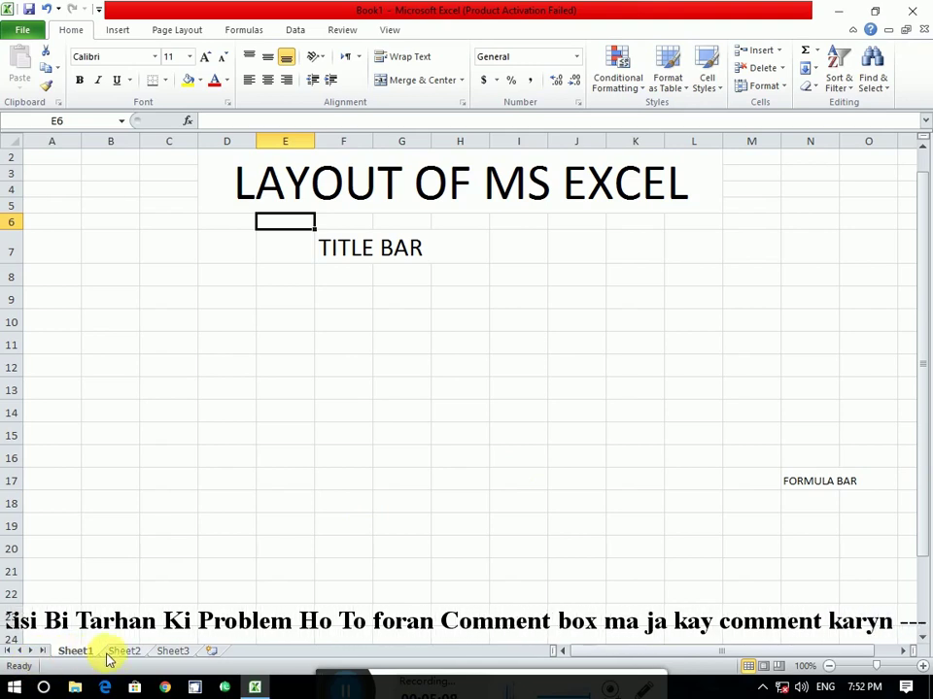
# Look through Sheet2 and Sheet3, then insert a new blank Sheet4
pyautogui.click(120, 653)
pyautogui.click(167, 653)
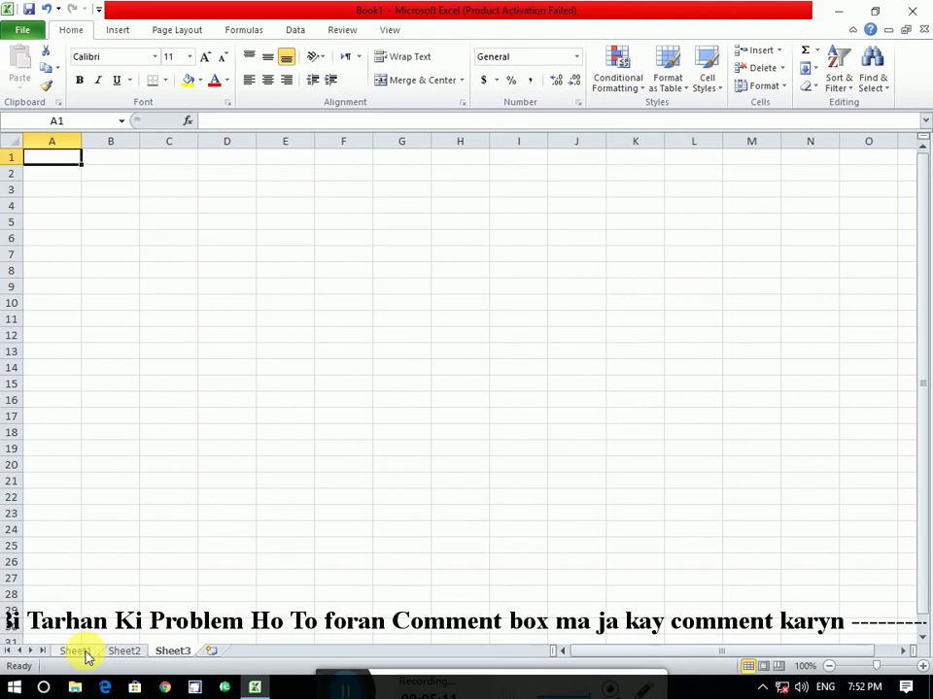
pyautogui.click(84, 652)
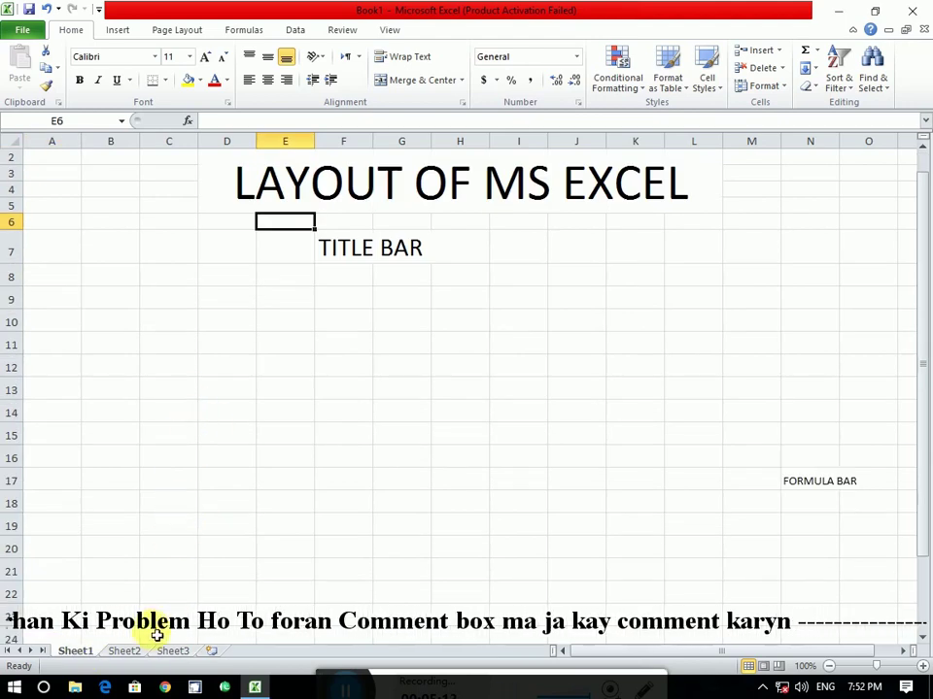
pyautogui.click(137, 654)
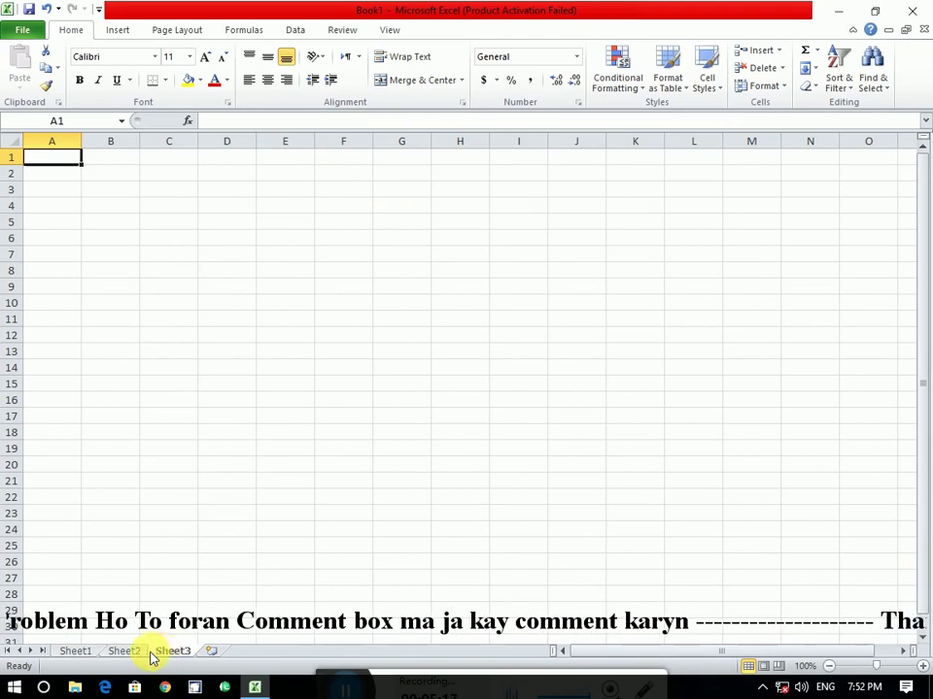
pyautogui.click(82, 653)
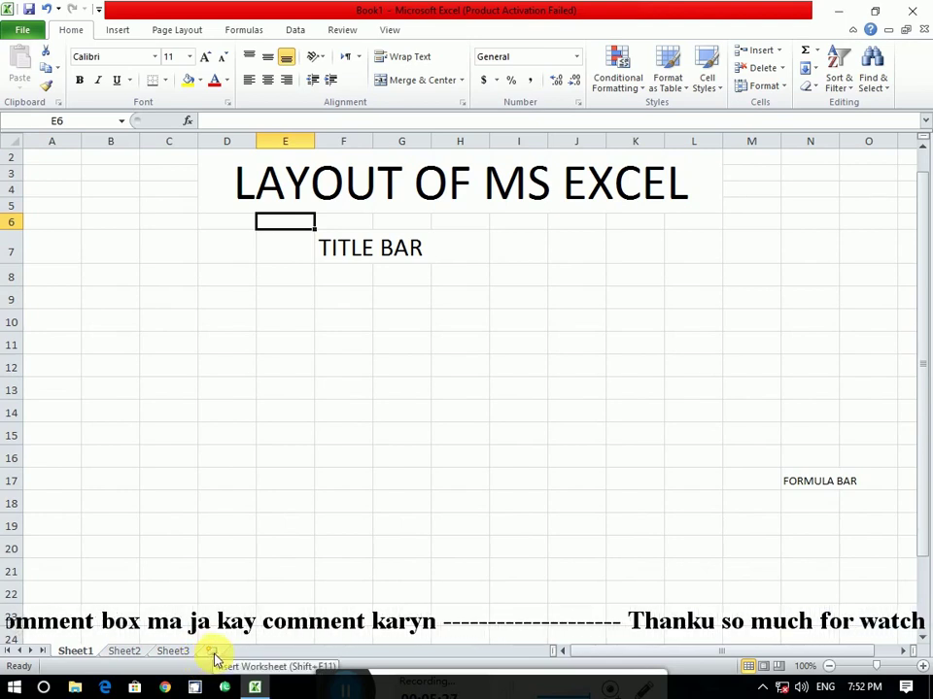
pyautogui.click(212, 651)
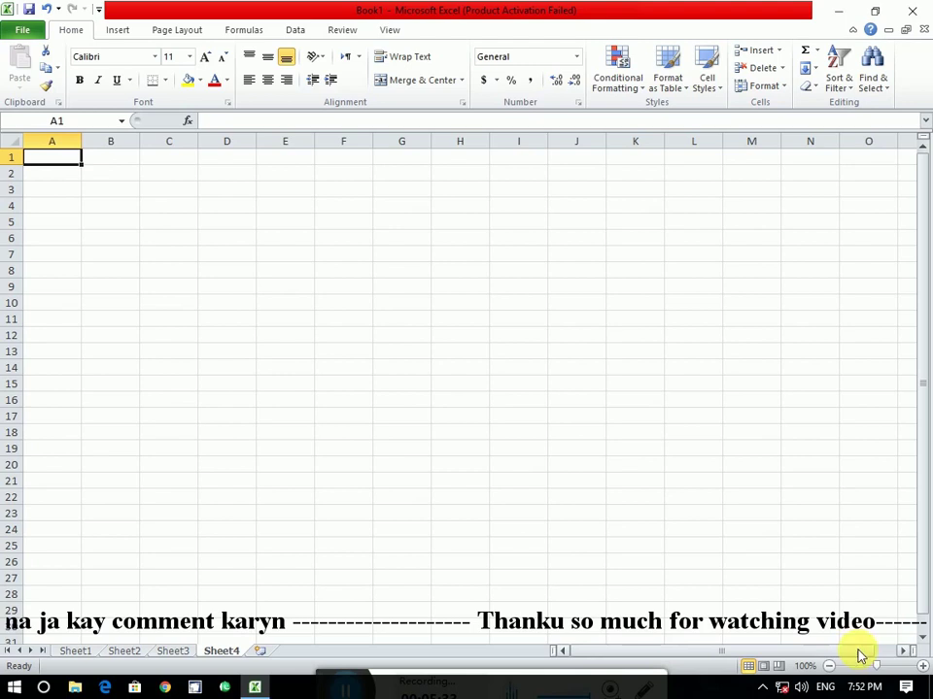
pyautogui.click(903, 651)
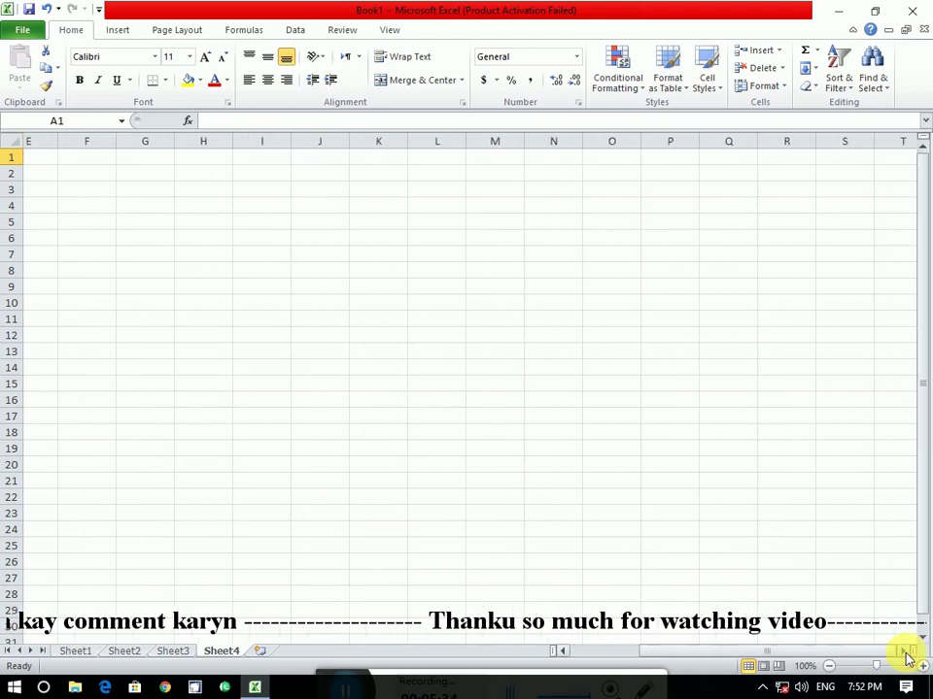
pyautogui.click(563, 652)
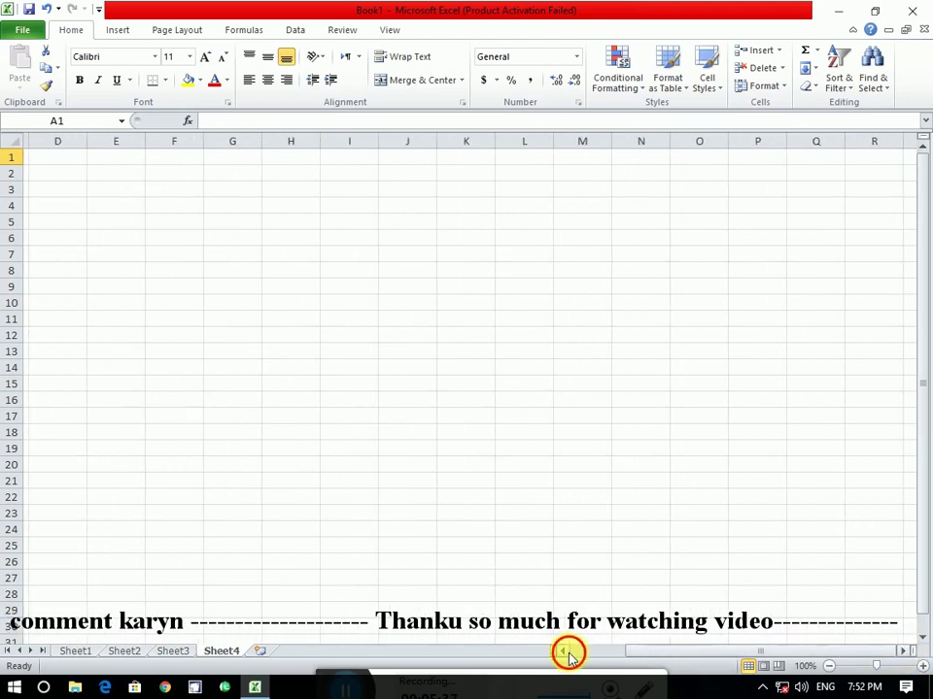
pyautogui.click(564, 651)
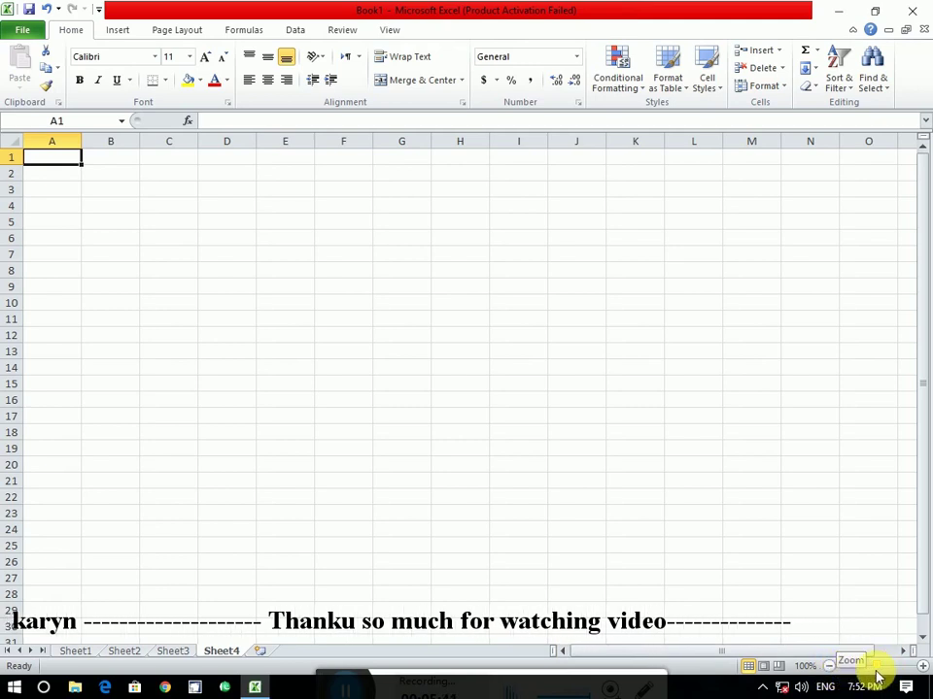
pyautogui.moveTo(874, 666)
pyautogui.mouseDown()
pyautogui.moveTo(865, 668)
pyautogui.moveTo(877, 670)
pyautogui.mouseUp()
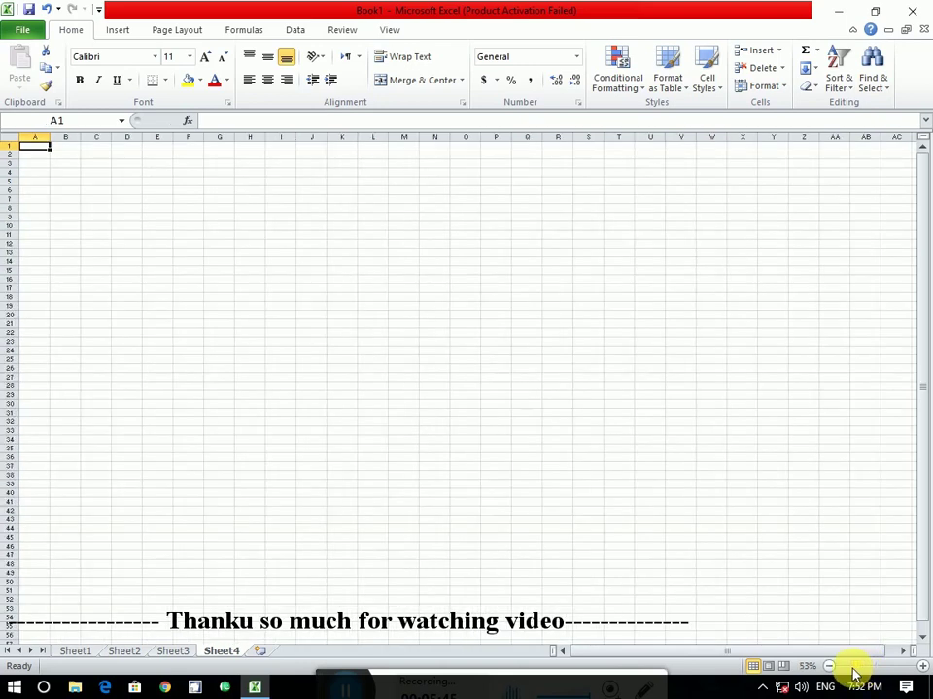
pyautogui.moveTo(877, 671); pyautogui.dragTo(877, 670)
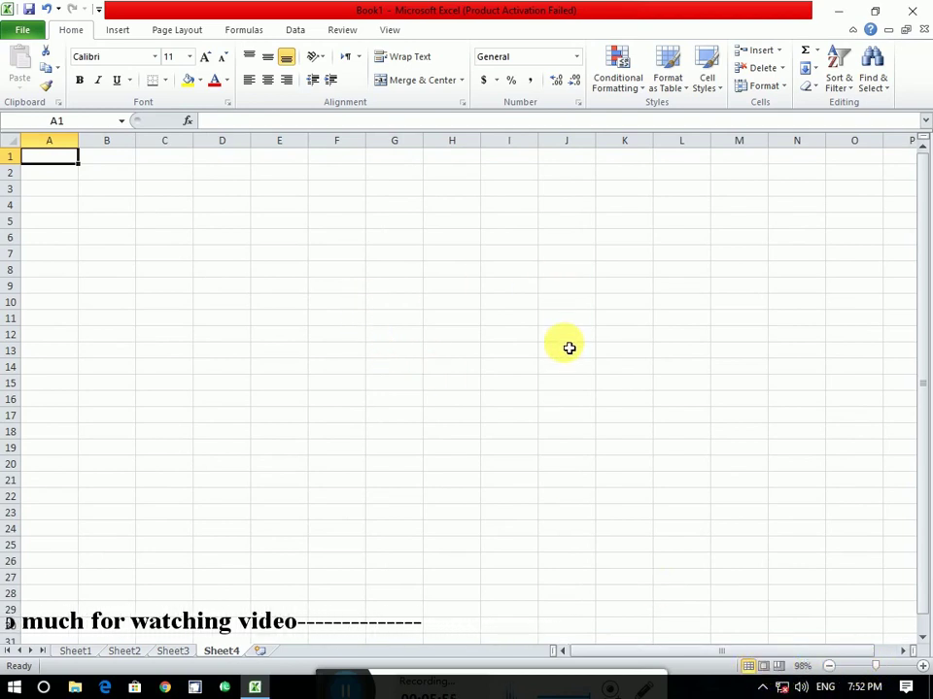
# Preview the sheet in Page Layout view, then return to Normal view on Sheet1
pyautogui.click(764, 666)
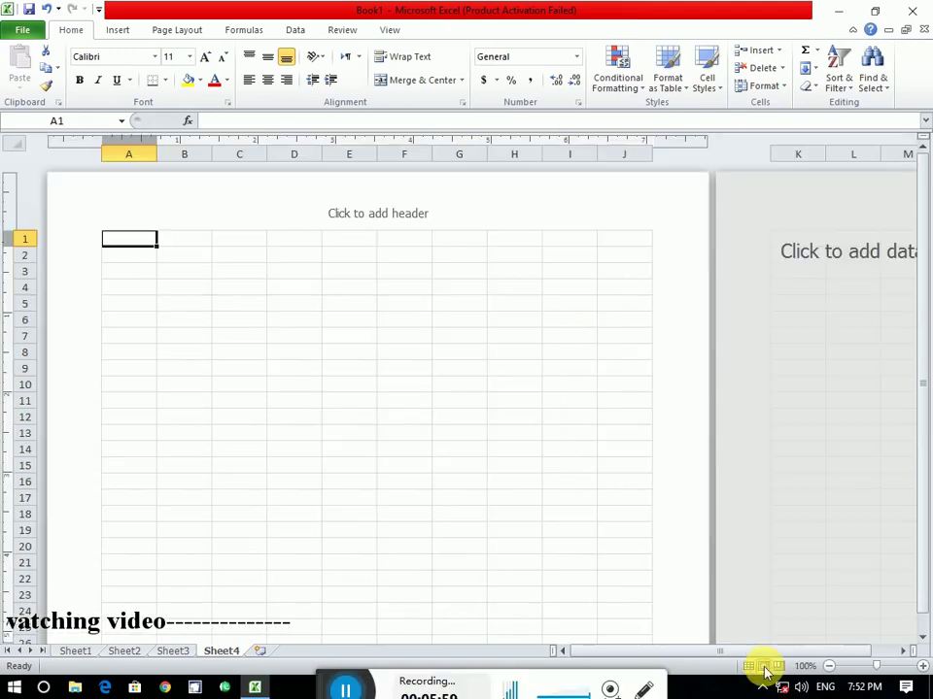
pyautogui.scroll(-2, 486, 335)
pyautogui.scroll(-1, 486, 337)
pyautogui.scroll(-4, 491, 339)
pyautogui.scroll(-2, 493, 340)
pyautogui.scroll(3, 493, 340)
pyautogui.scroll(2, 493, 340)
pyautogui.scroll(5, 493, 339)
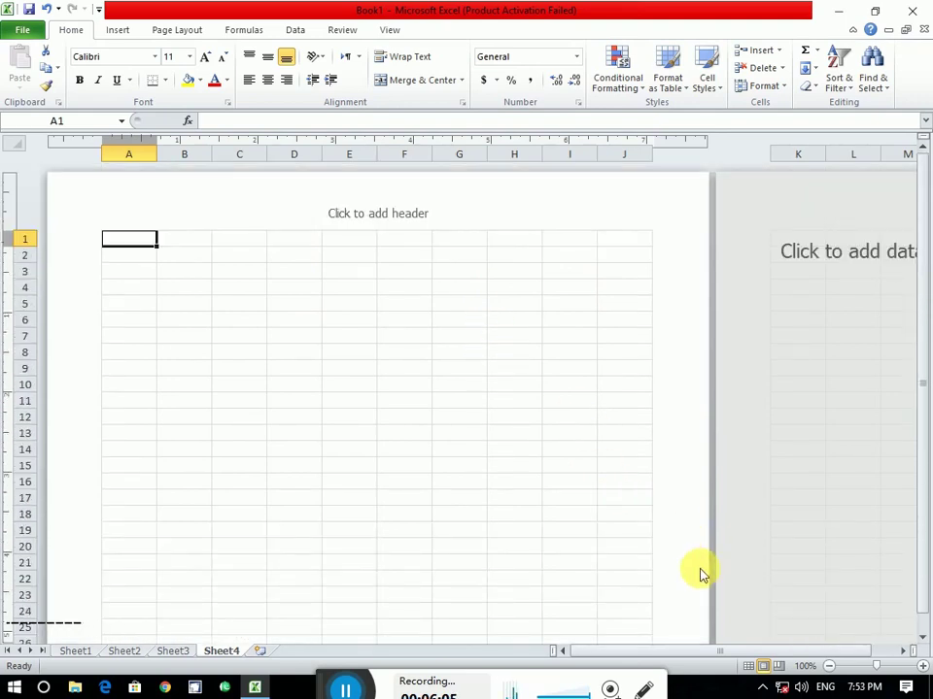
pyautogui.click(748, 666)
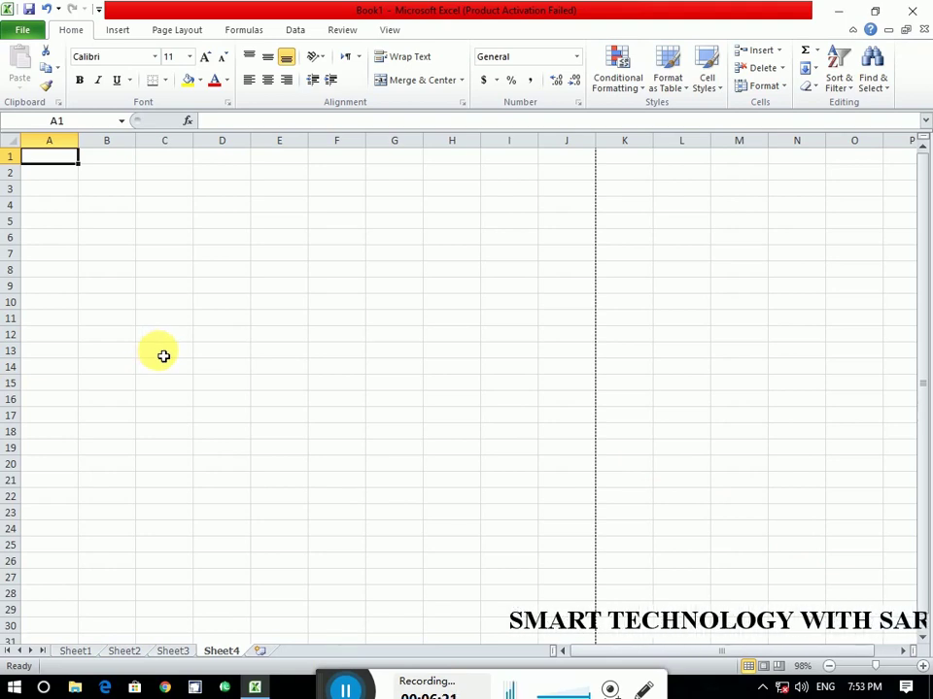
pyautogui.click(75, 653)
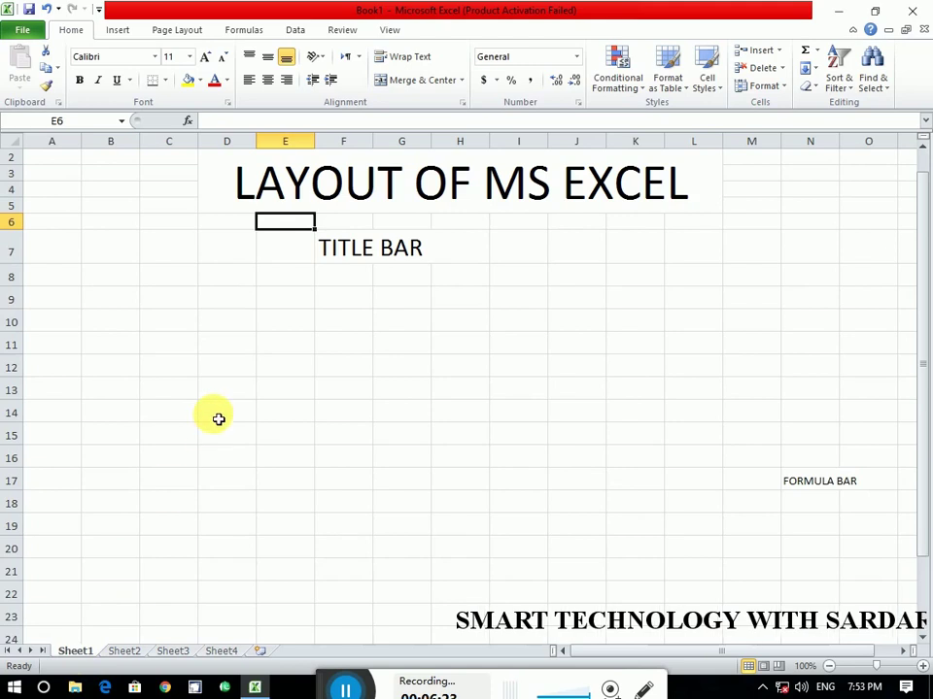
pyautogui.scroll(1, 218, 419)
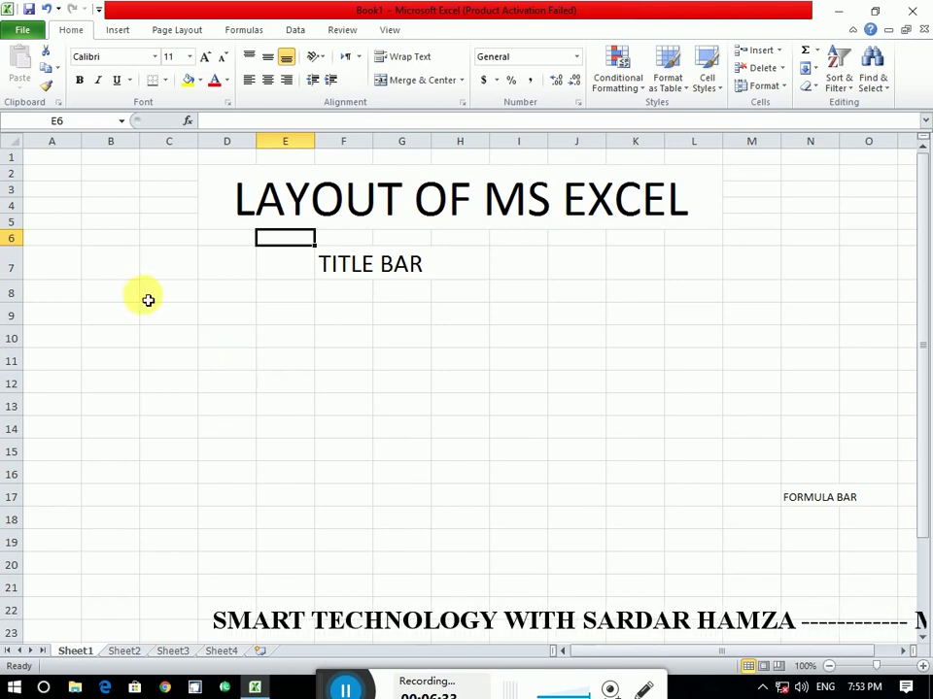
pyautogui.click(350, 689)
pyautogui.click(325, 690)
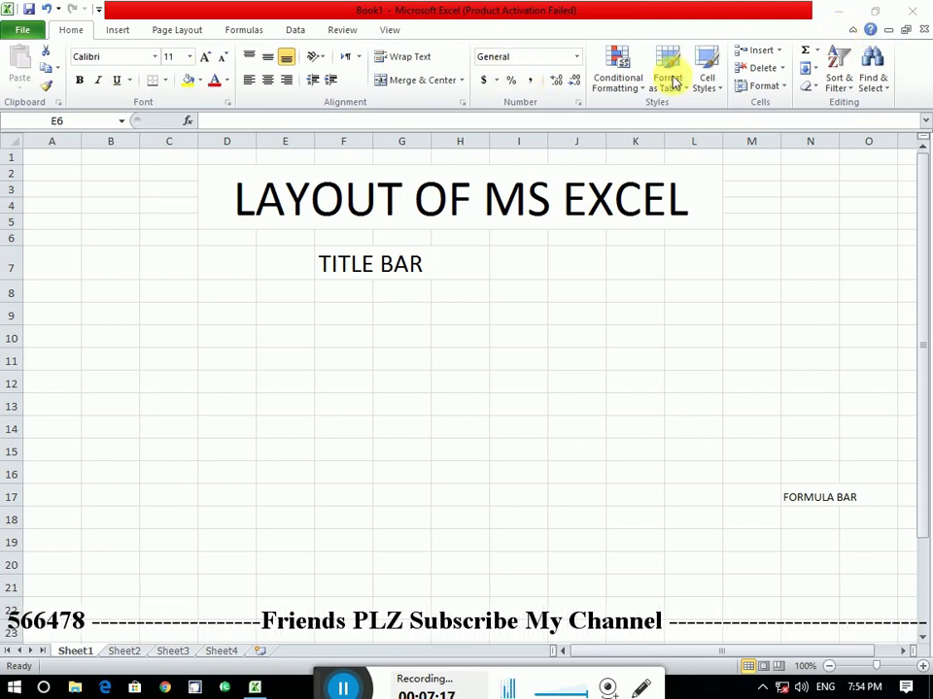
# Hide and restore the ribbon with its caret, select I8, then collapse and re-pin it from Insert
pyautogui.click(853, 30)
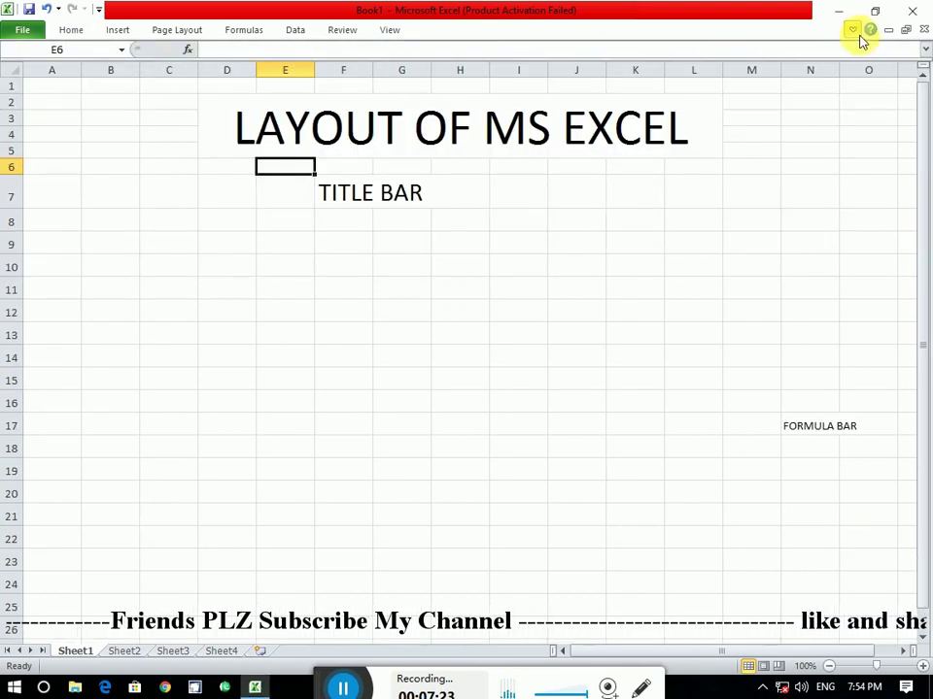
pyautogui.click(854, 31)
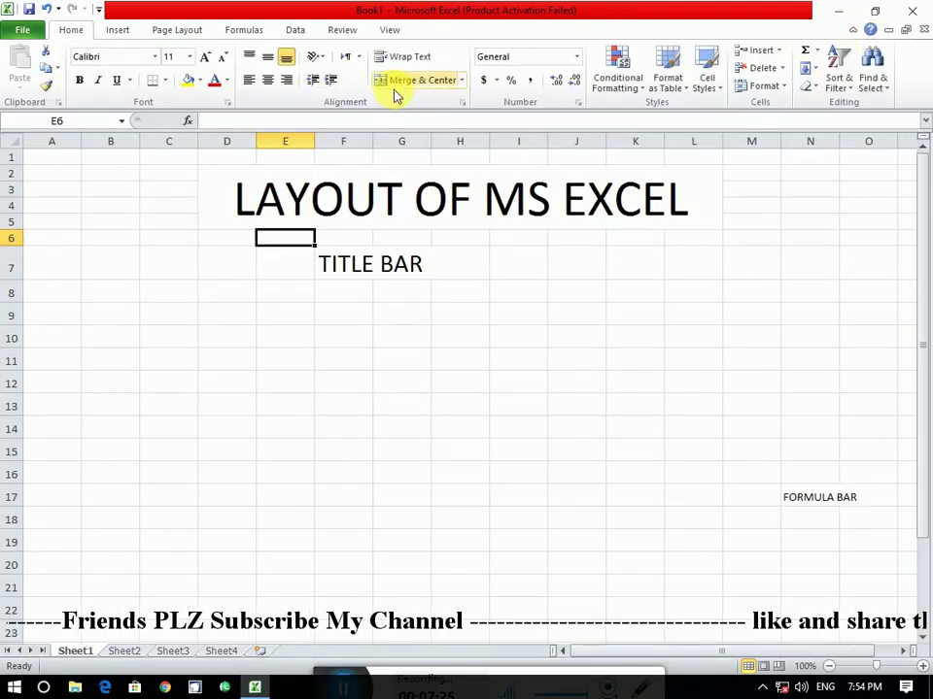
pyautogui.click(504, 288)
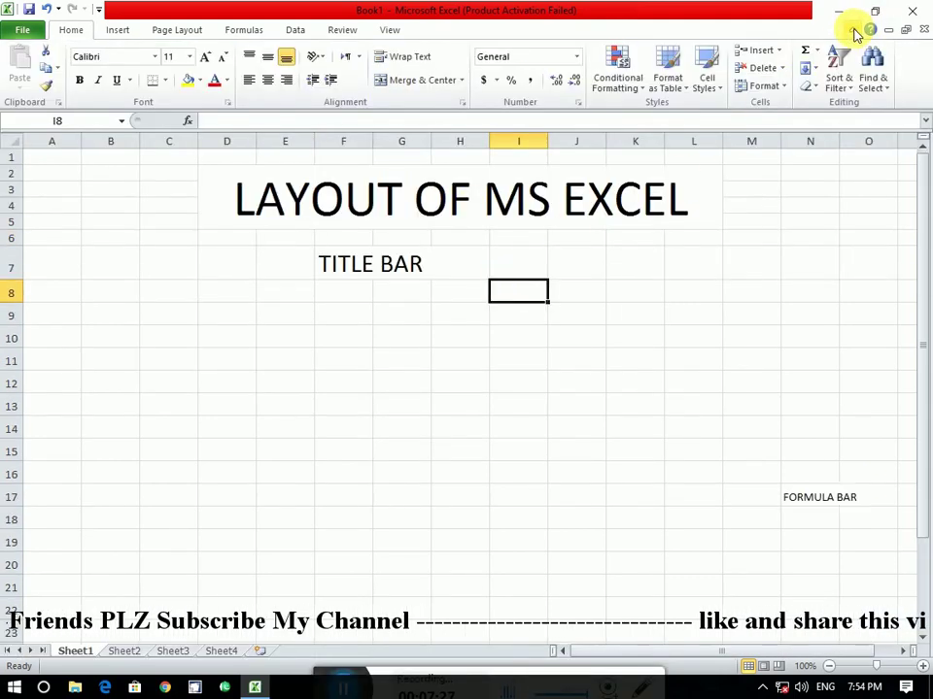
pyautogui.click(115, 30)
pyautogui.doubleClick(114, 31)
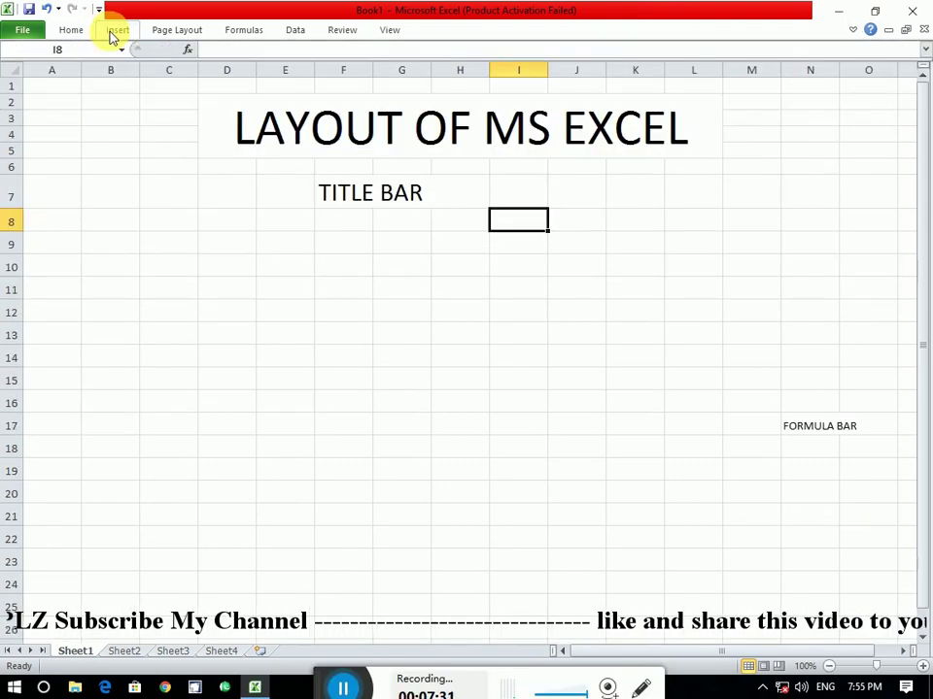
pyautogui.click(117, 35)
pyautogui.doubleClick(116, 32)
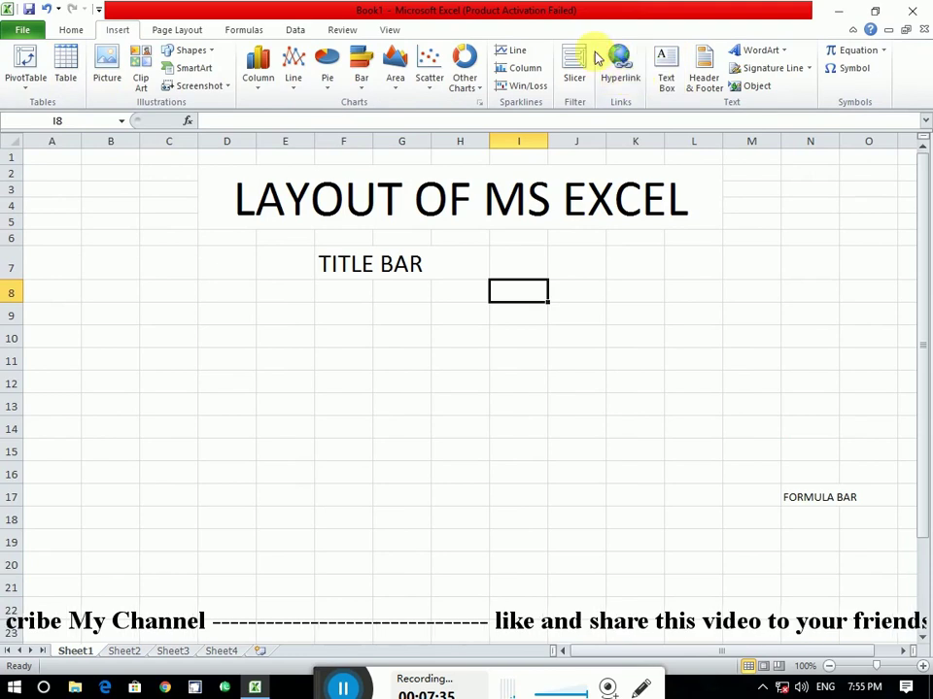
# Minimize and then restore the ribbon using the right-click Minimize the Ribbon toggle
pyautogui.rightClick(540, 33)
pyautogui.click(510, 36)
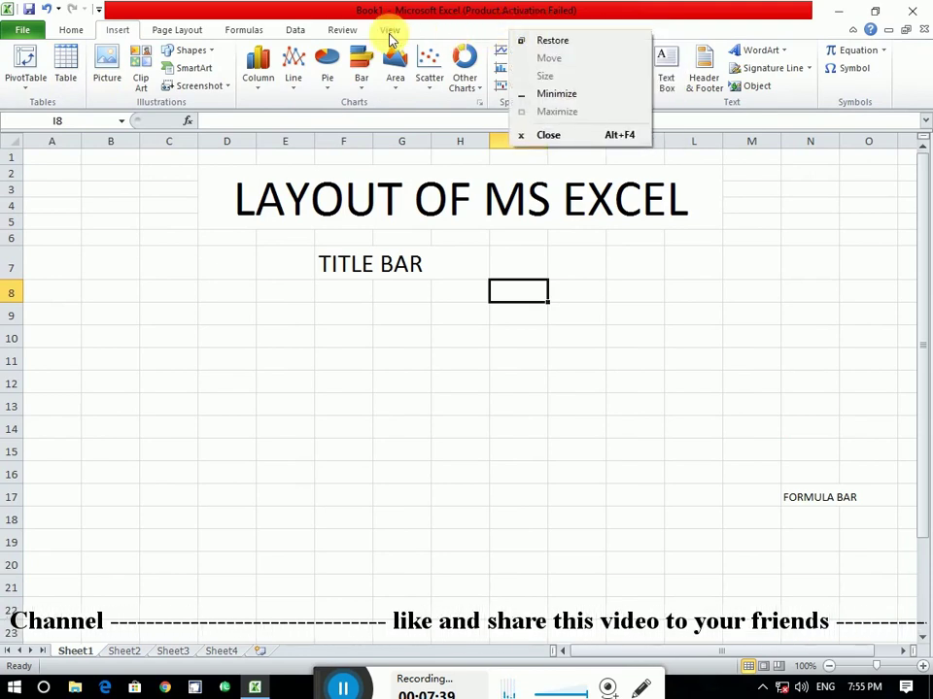
pyautogui.rightClick(390, 35)
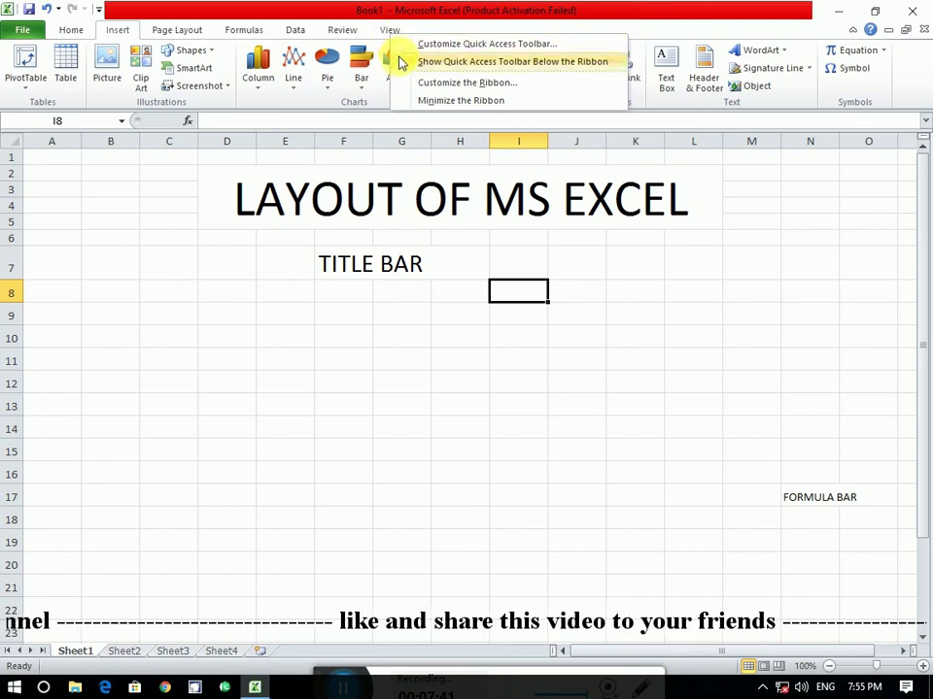
pyautogui.click(429, 101)
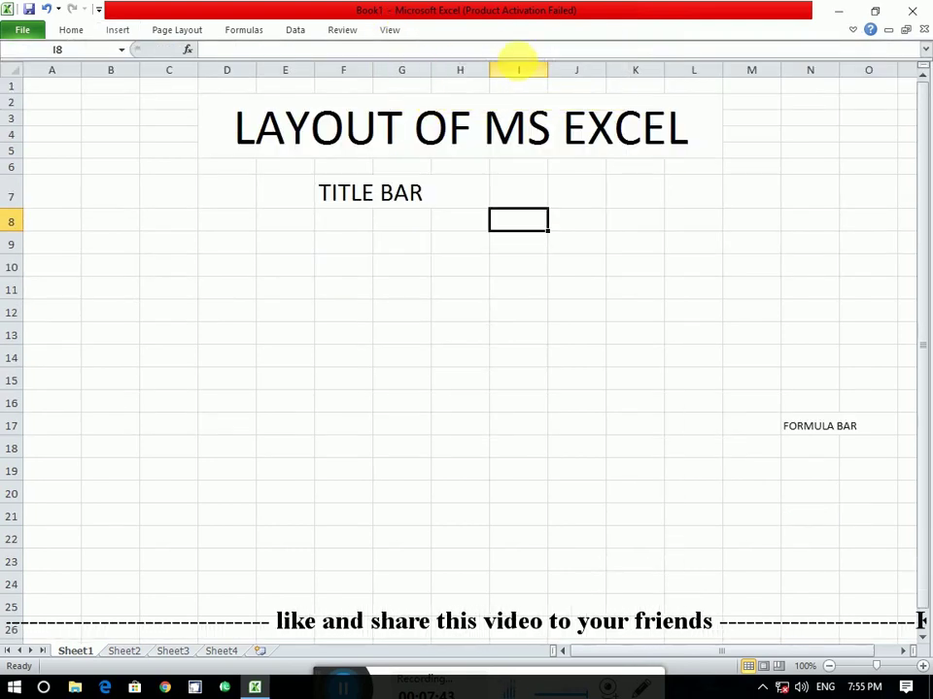
pyautogui.rightClick(388, 35)
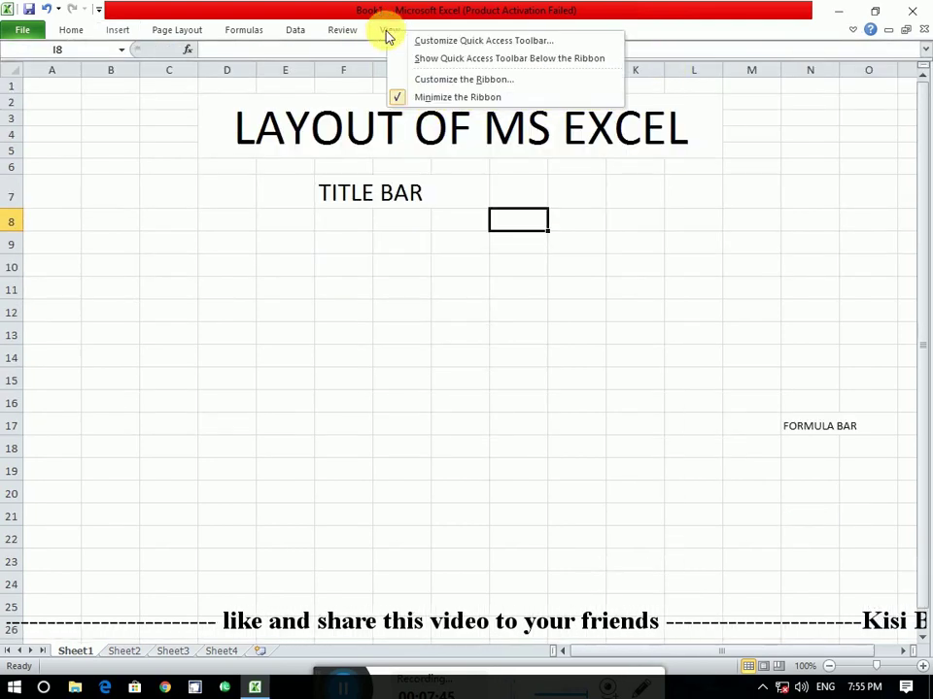
pyautogui.click(401, 99)
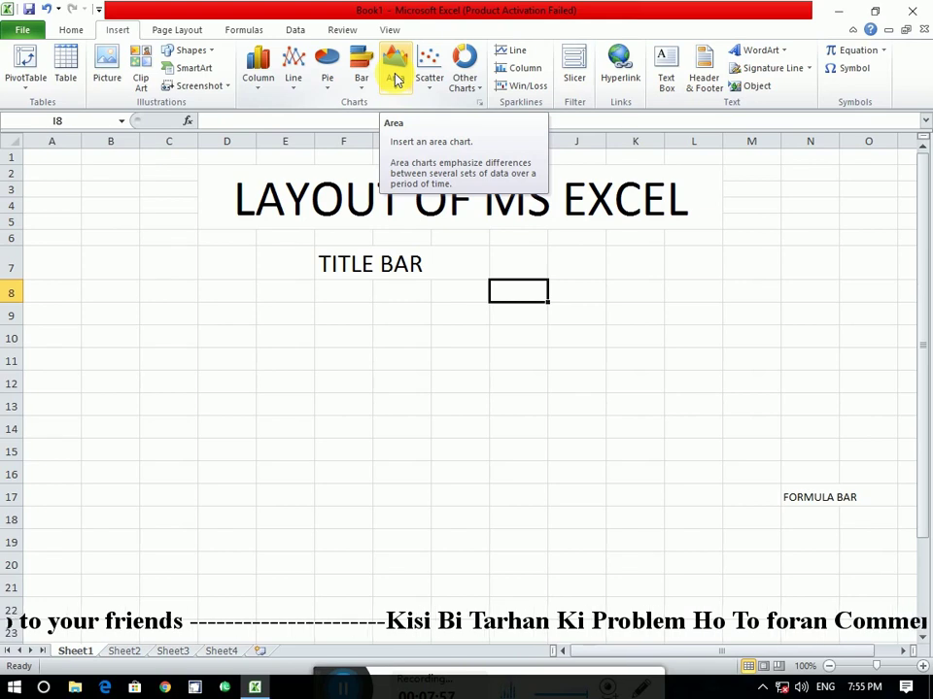
# Look over the workbook info page, then return and show the Insert and Page Layout commands
pyautogui.click(24, 32)
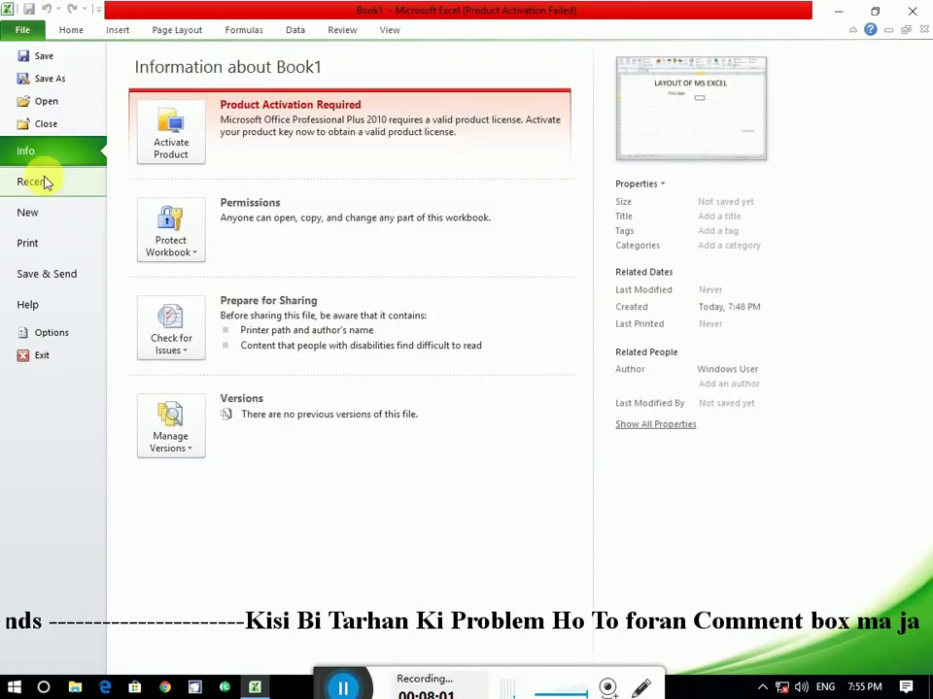
pyautogui.click(71, 32)
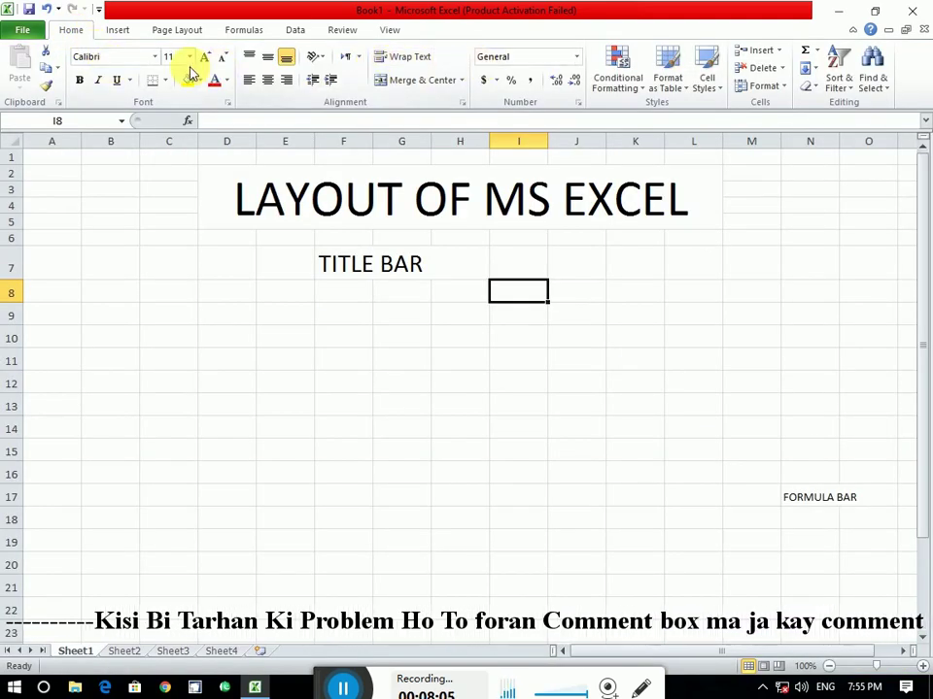
pyautogui.click(111, 30)
pyautogui.click(166, 35)
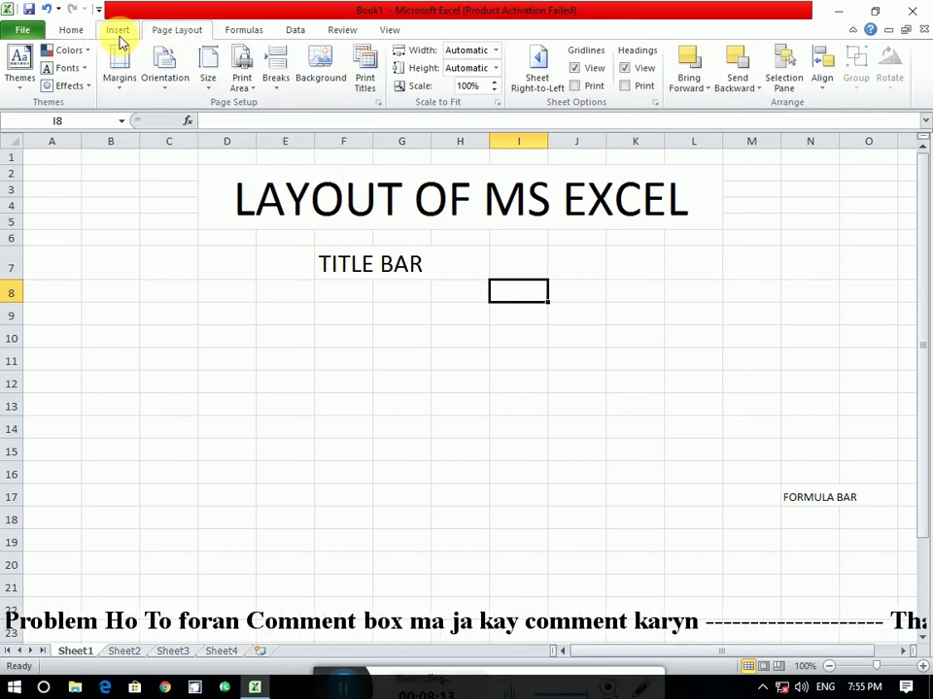
# Step through the Formulas, Data, Review and View tabs, then close Excel
pyautogui.click(247, 33)
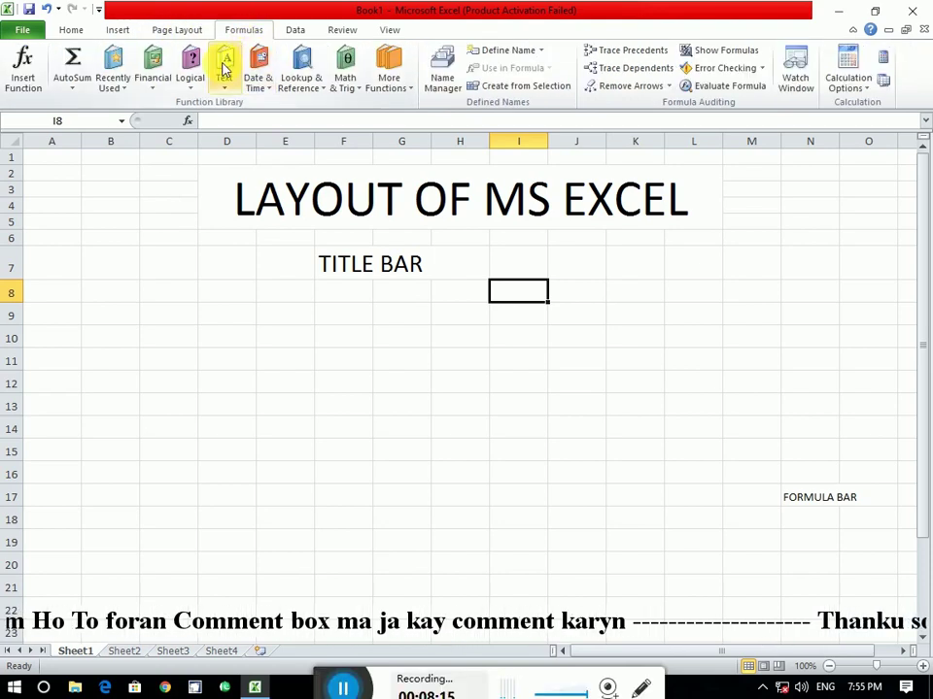
pyautogui.click(301, 29)
pyautogui.click(343, 29)
pyautogui.click(386, 32)
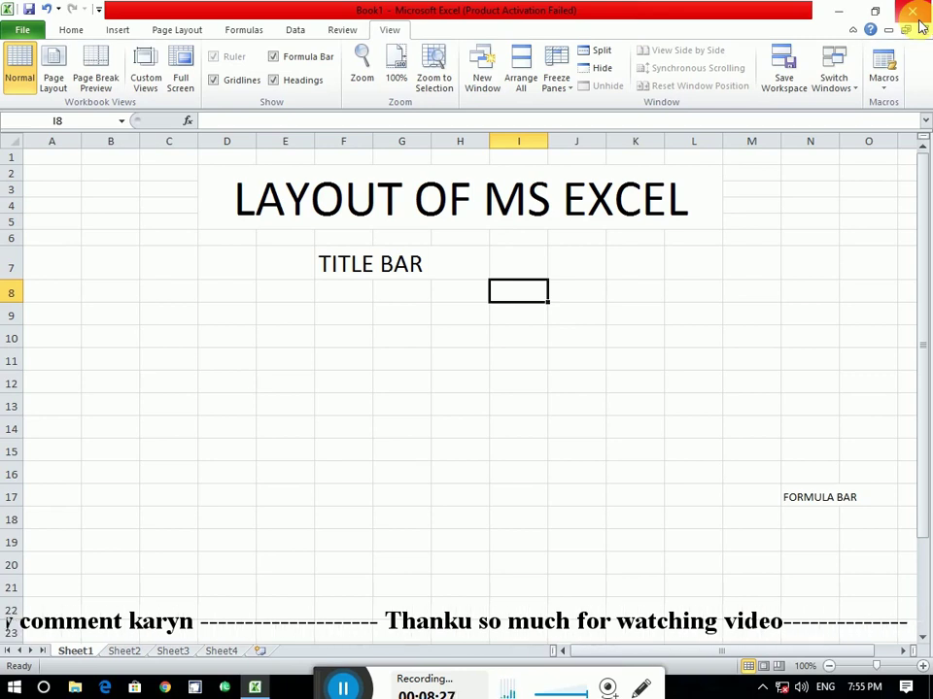
pyautogui.click(919, 23)
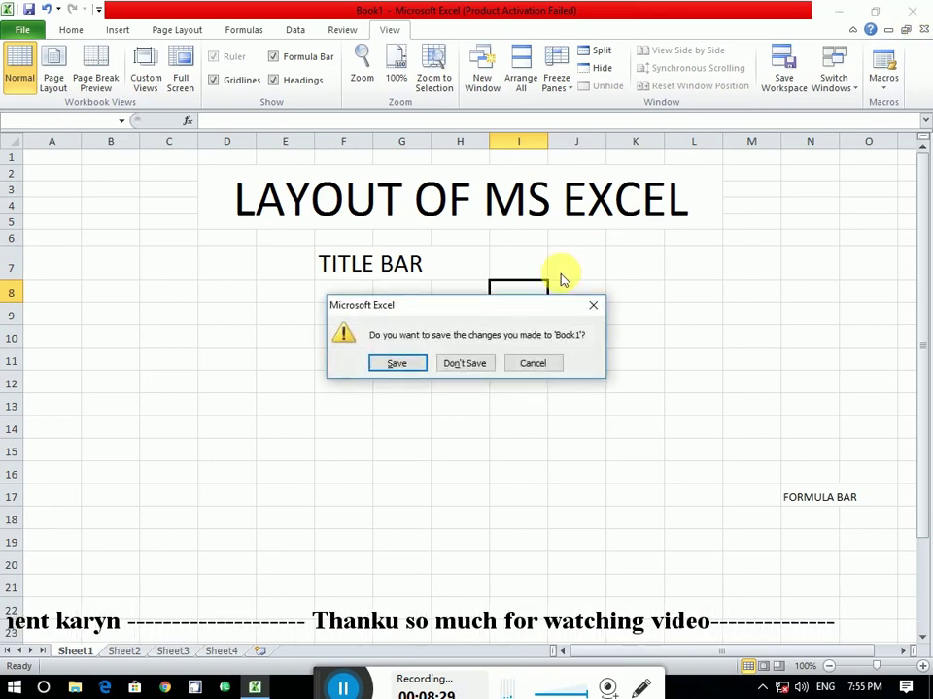
# Close Book1 with Don't Save and refresh the Windows desktop
pyautogui.click(468, 365)
pyautogui.rightClick(478, 158)
pyautogui.click(501, 219)
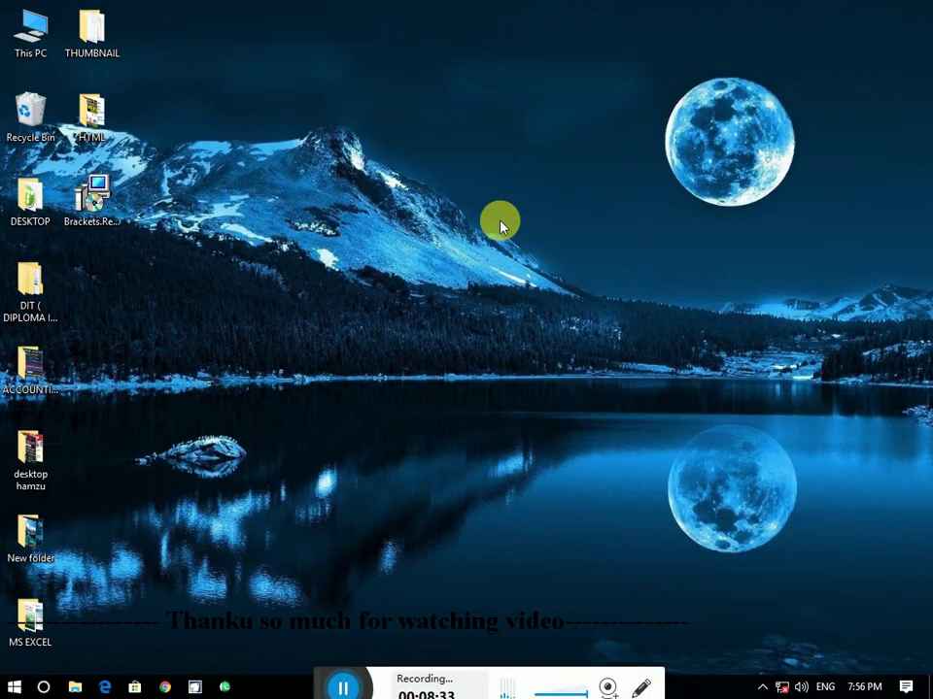